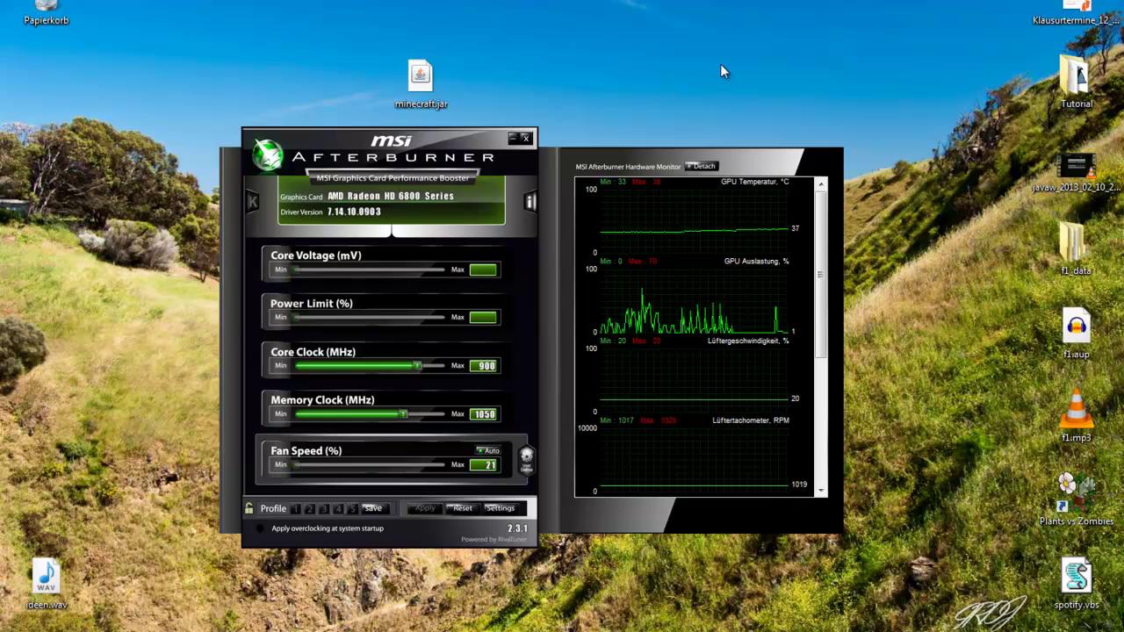
# - Open the Afterburner properties and show the Videoaufnahme settings with the capture hotkey
pyautogui.click(500, 507)
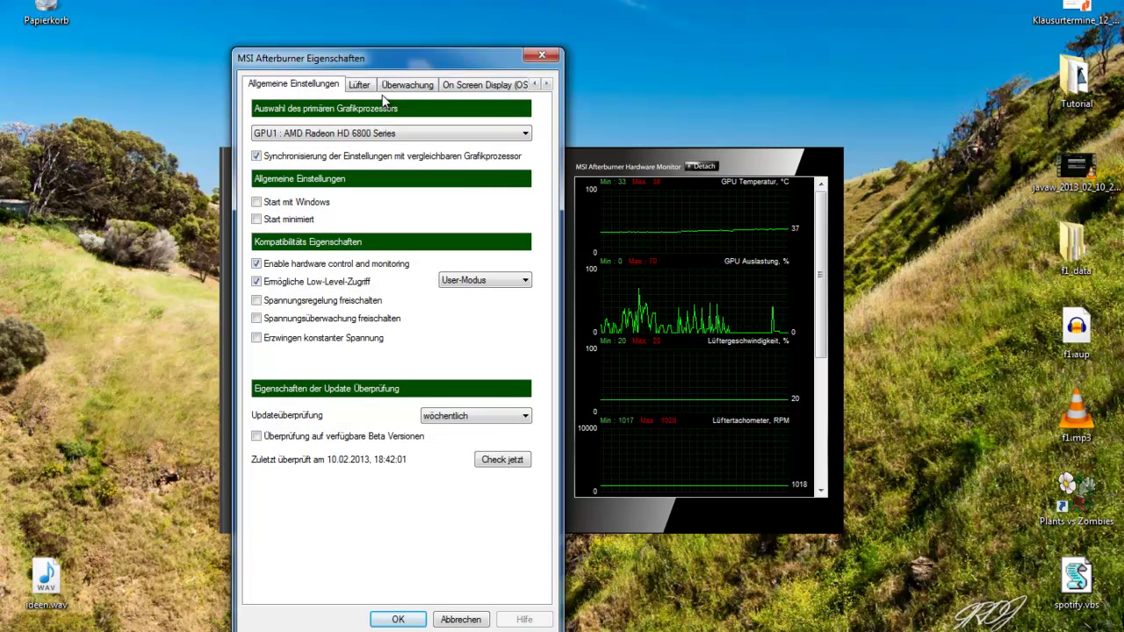
pyautogui.click(547, 85)
pyautogui.click(546, 84)
pyautogui.click(546, 84)
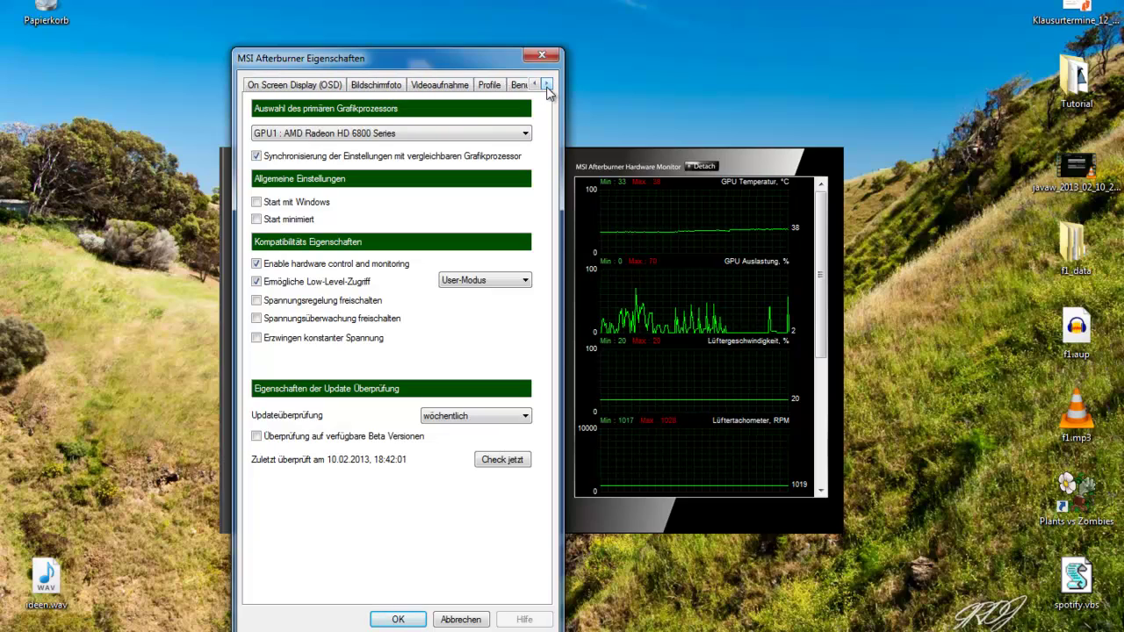
pyautogui.click(448, 84)
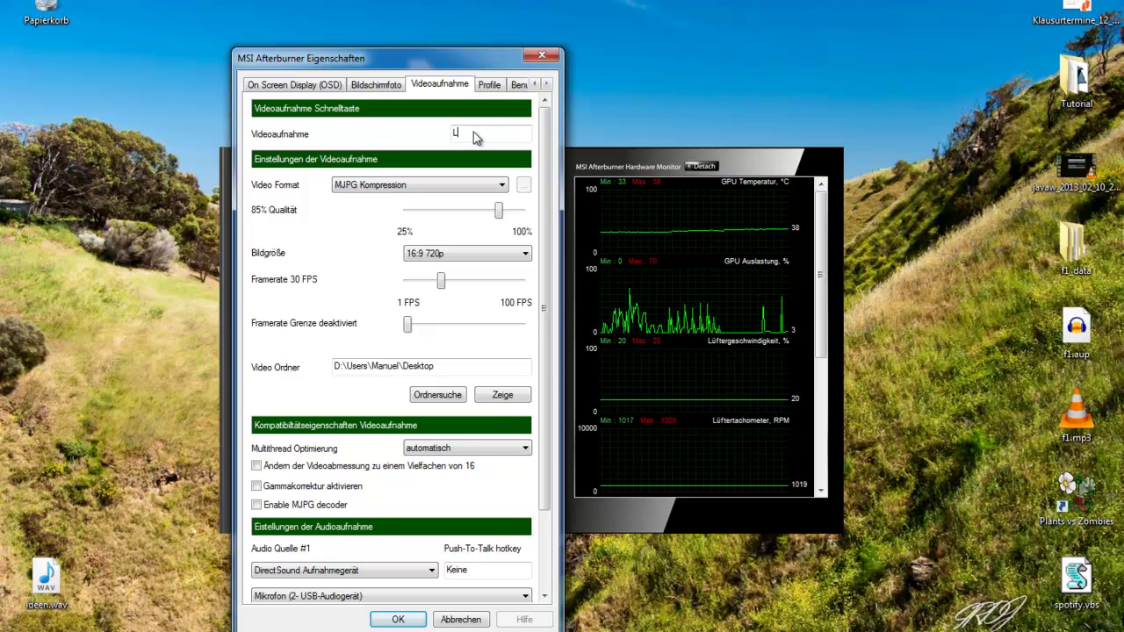
pyautogui.moveTo(473, 132)
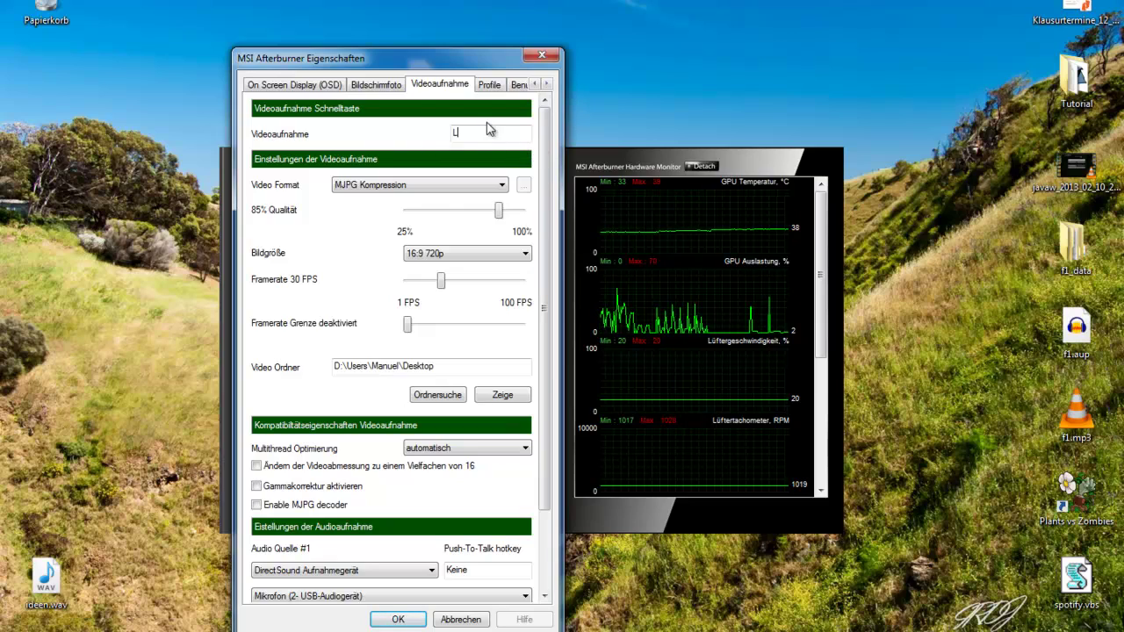
# - Choose MJPG Kompression as the video format and 16:9 720p as the frame size for video capture
pyautogui.click(430, 184)
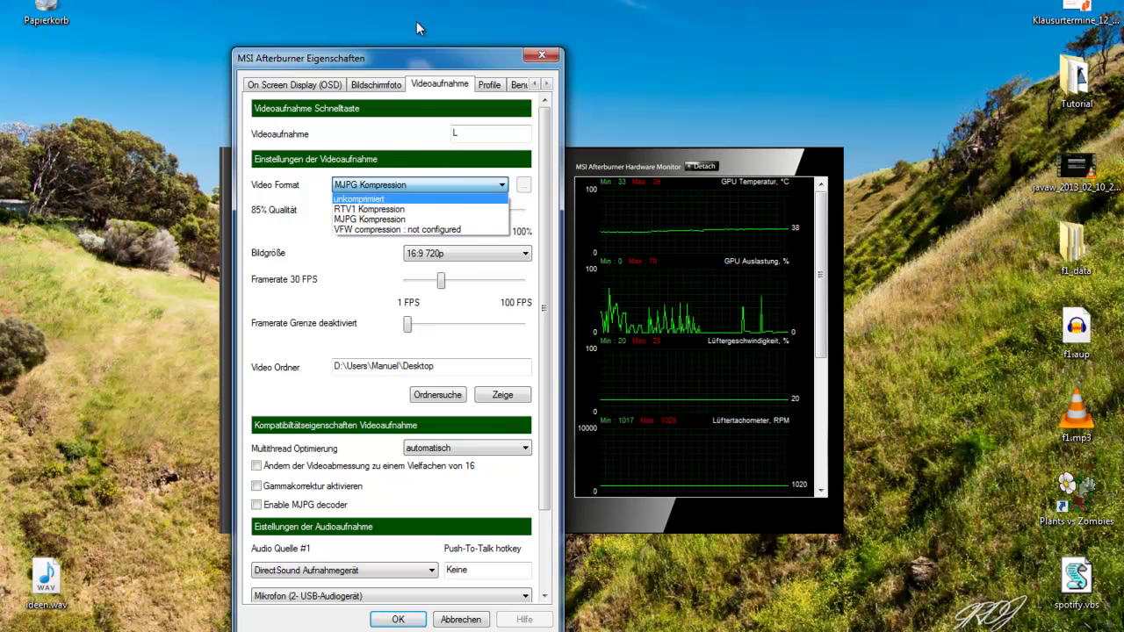
pyautogui.click(400, 220)
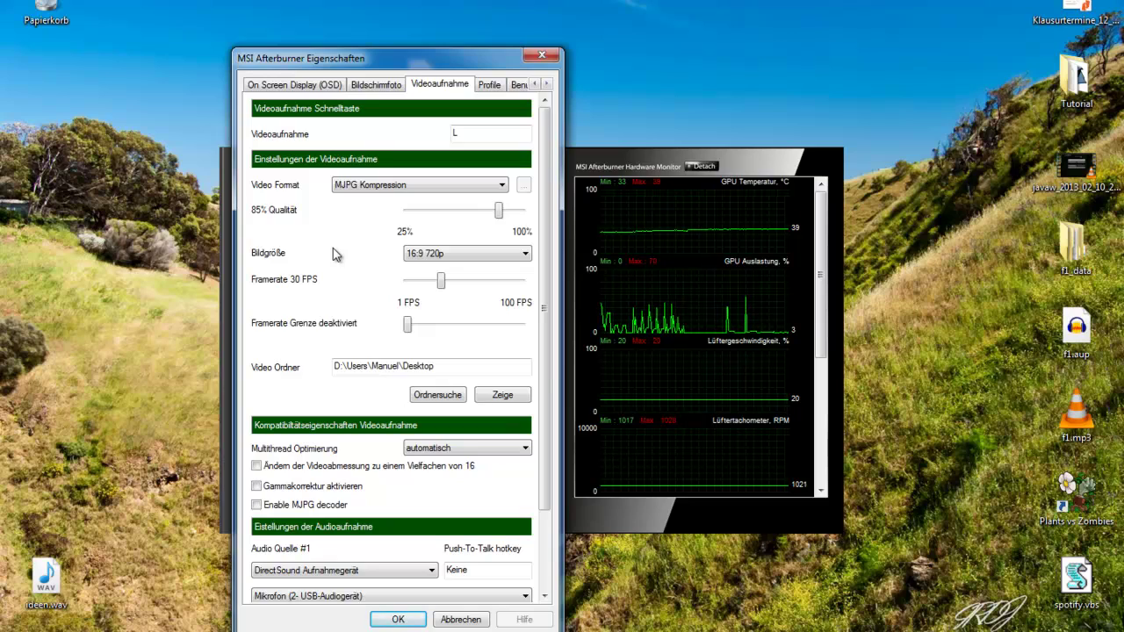
pyautogui.click(500, 254)
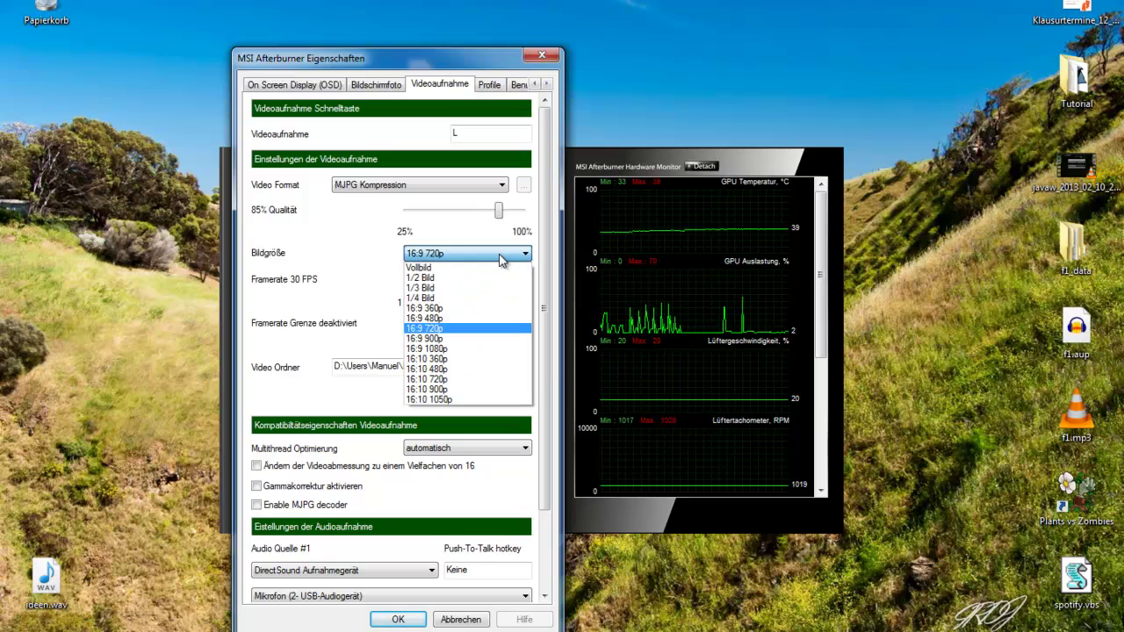
pyautogui.click(479, 328)
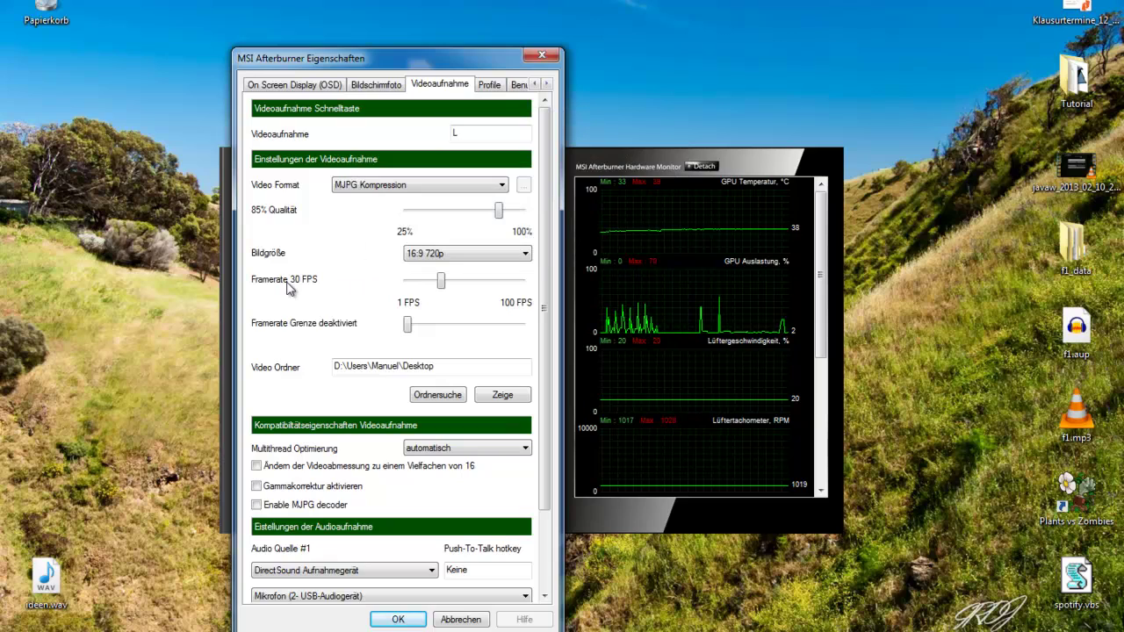
# - Try out the frame rate limit for video capture and return it to deactivated
pyautogui.moveTo(291, 284)
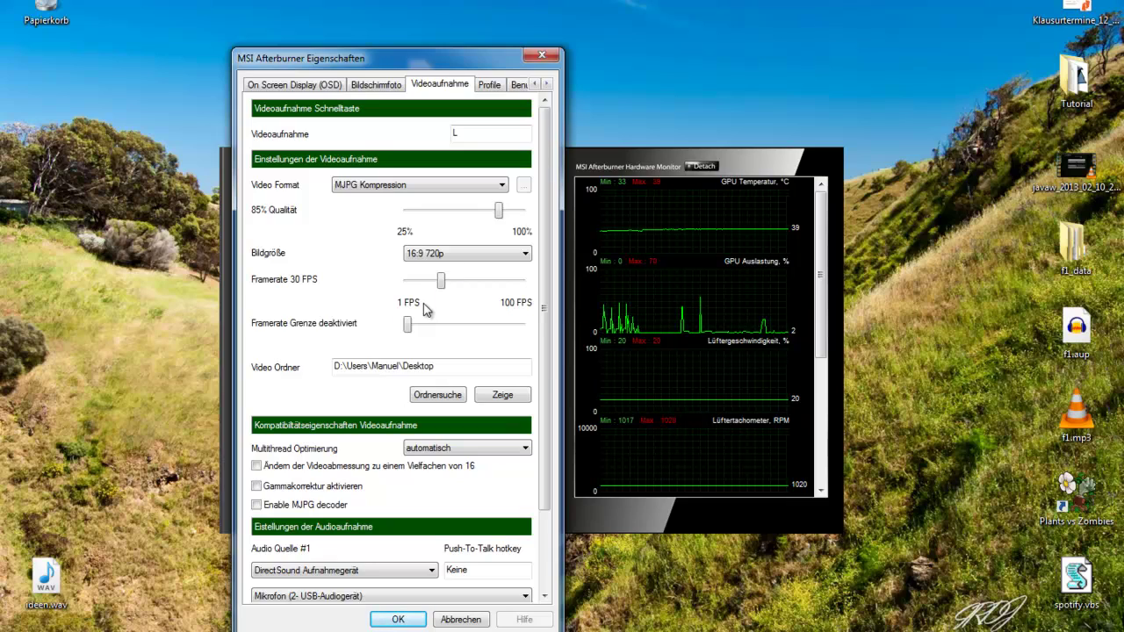
pyautogui.moveTo(409, 325); pyautogui.dragTo(430, 327)
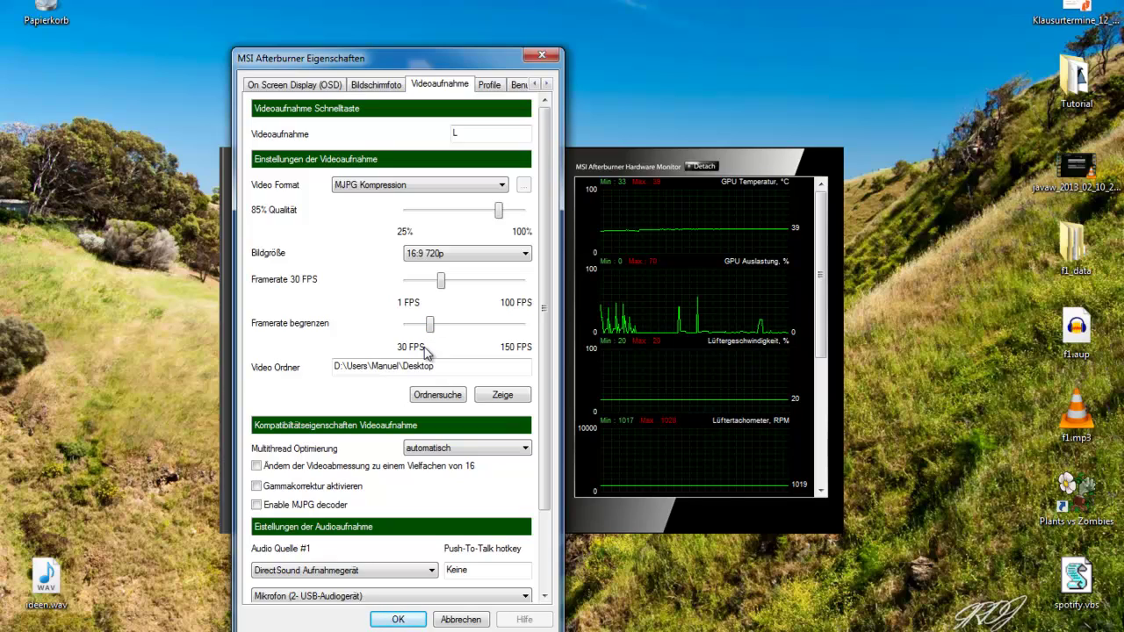
pyautogui.moveTo(429, 325); pyautogui.dragTo(382, 328)
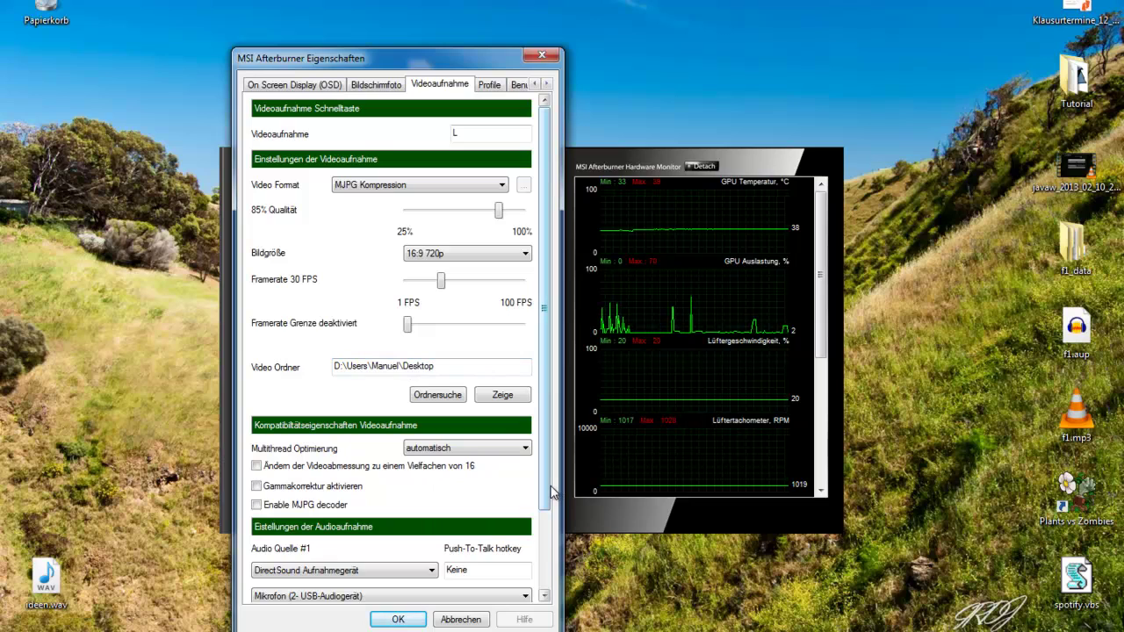
# - Review the audio sources of the video capture settings and confirm the properties
pyautogui.scroll(-3, 552, 499)
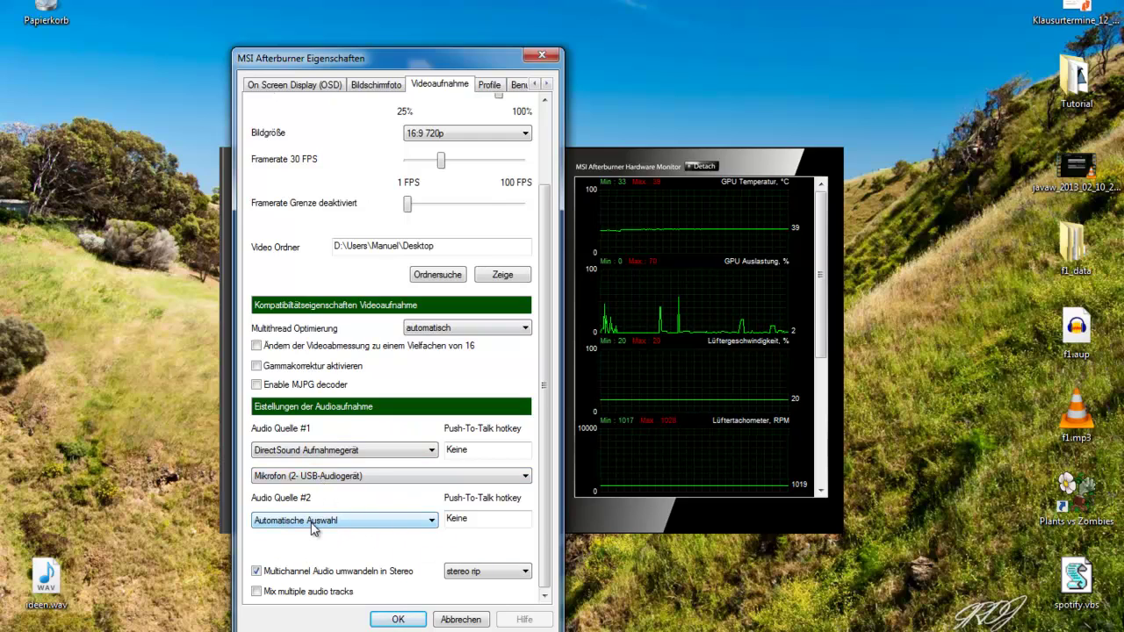
pyautogui.moveTo(429, 520)
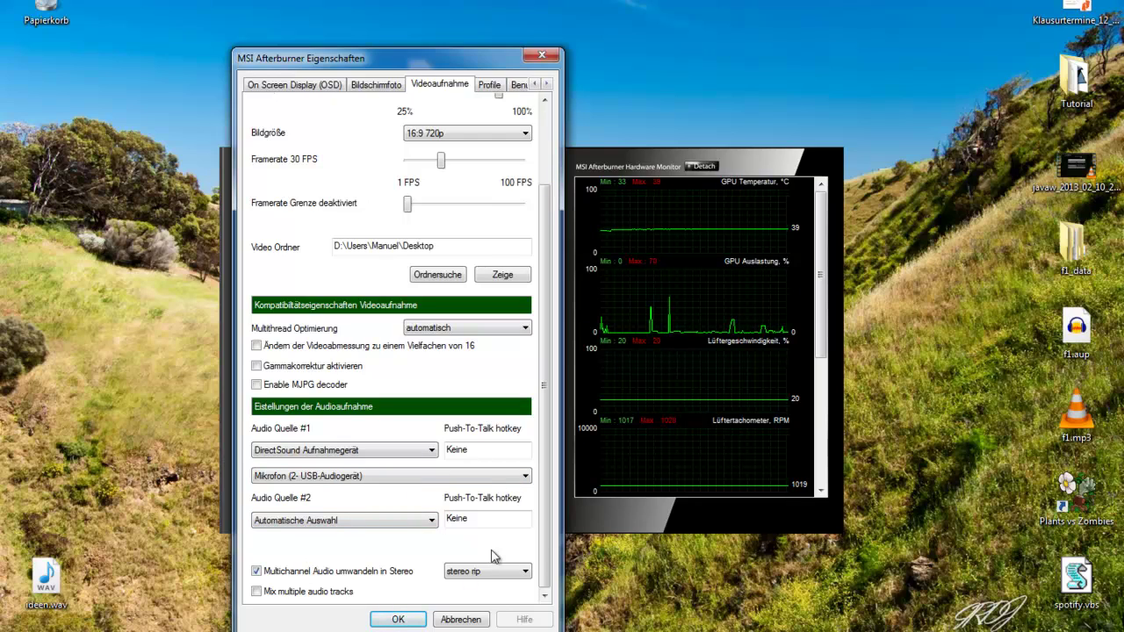
pyautogui.click(547, 84)
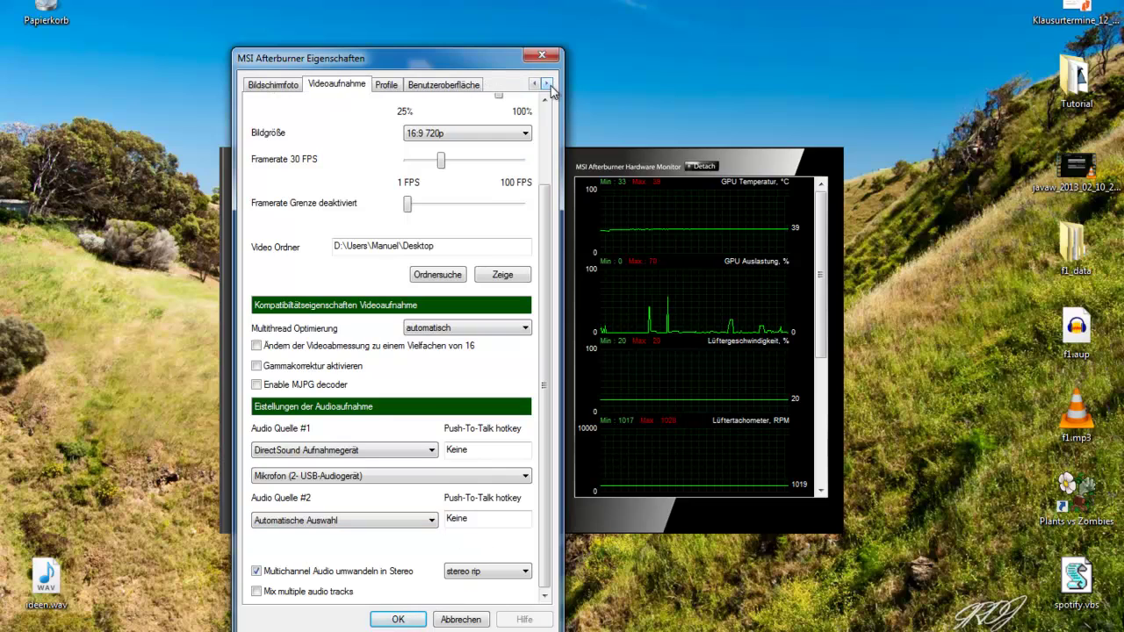
pyautogui.click(398, 620)
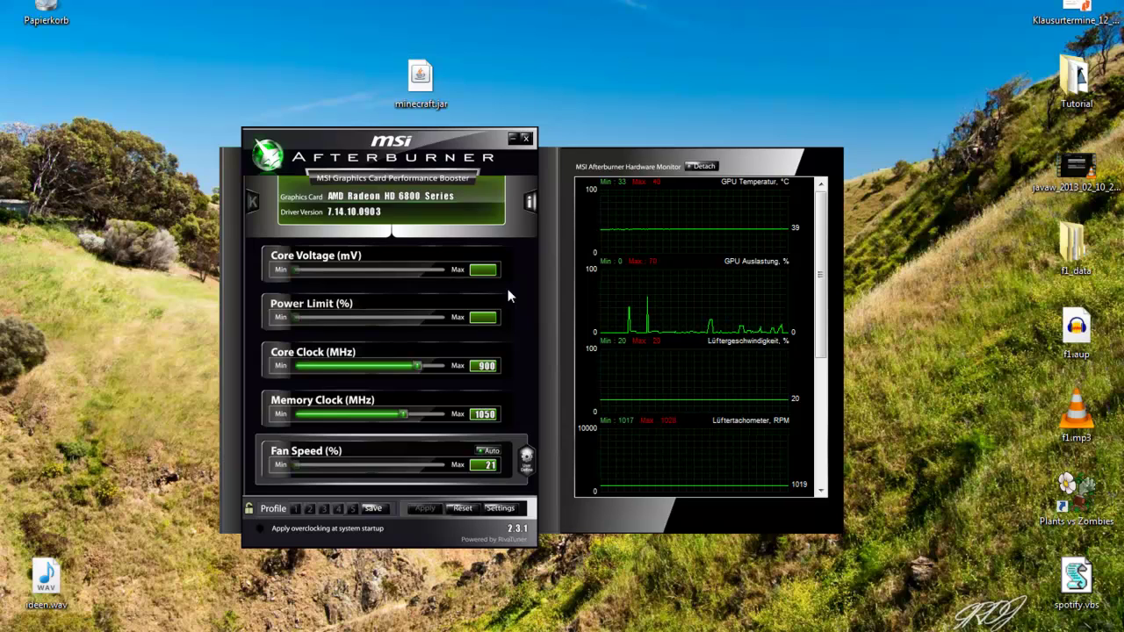
# - Search the installed programs for supertux and launch the game SuperTux
pyautogui.press('super')
pyautogui.write('supertux')
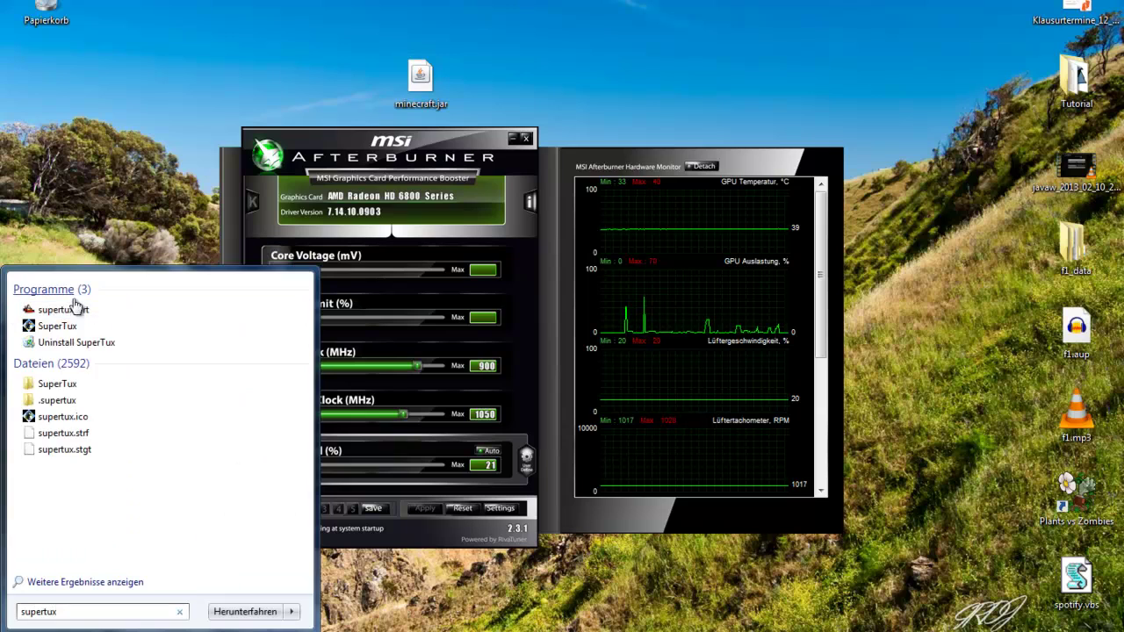
pyautogui.click(78, 337)
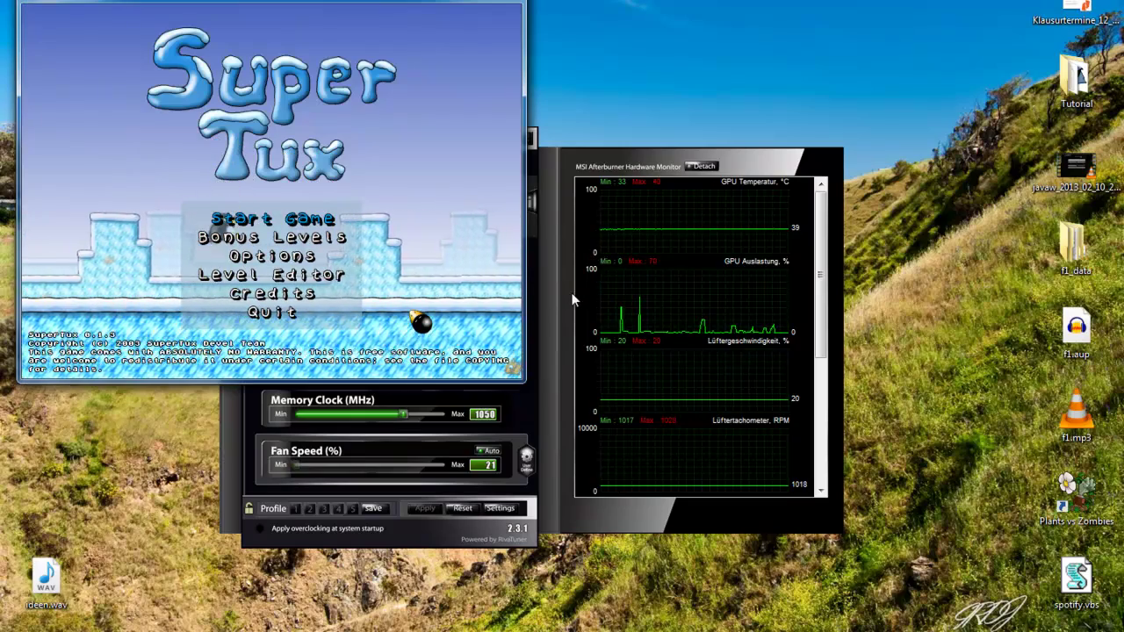
# - Look through the Options of SuperTux and return to the game's main menu
pyautogui.press('Down')
pyautogui.press('Down')
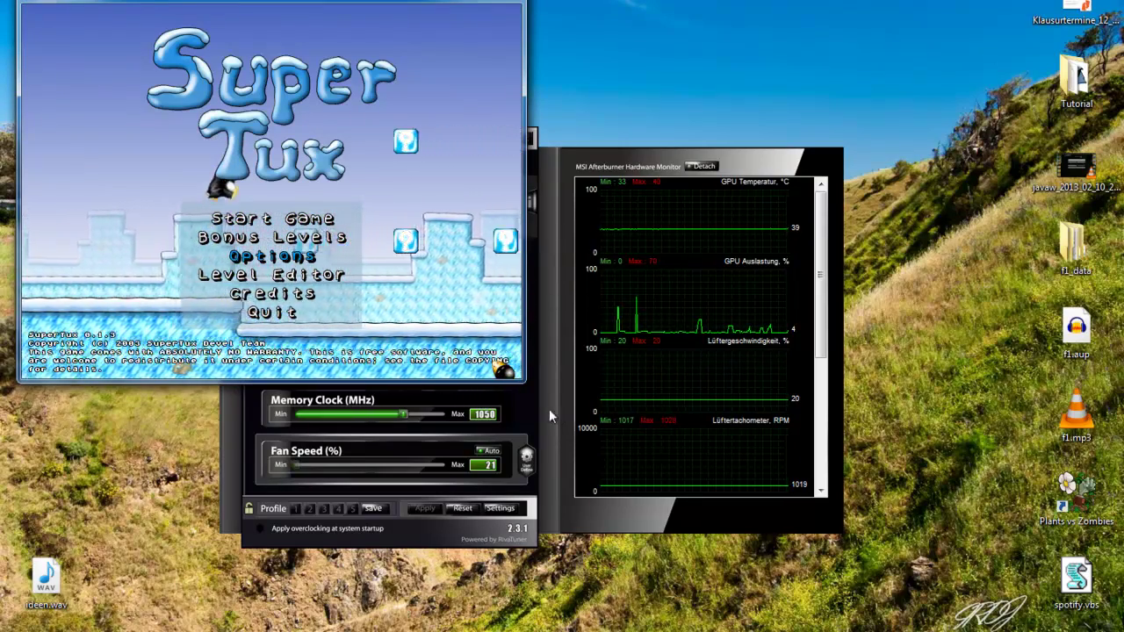
pyautogui.click(557, 411)
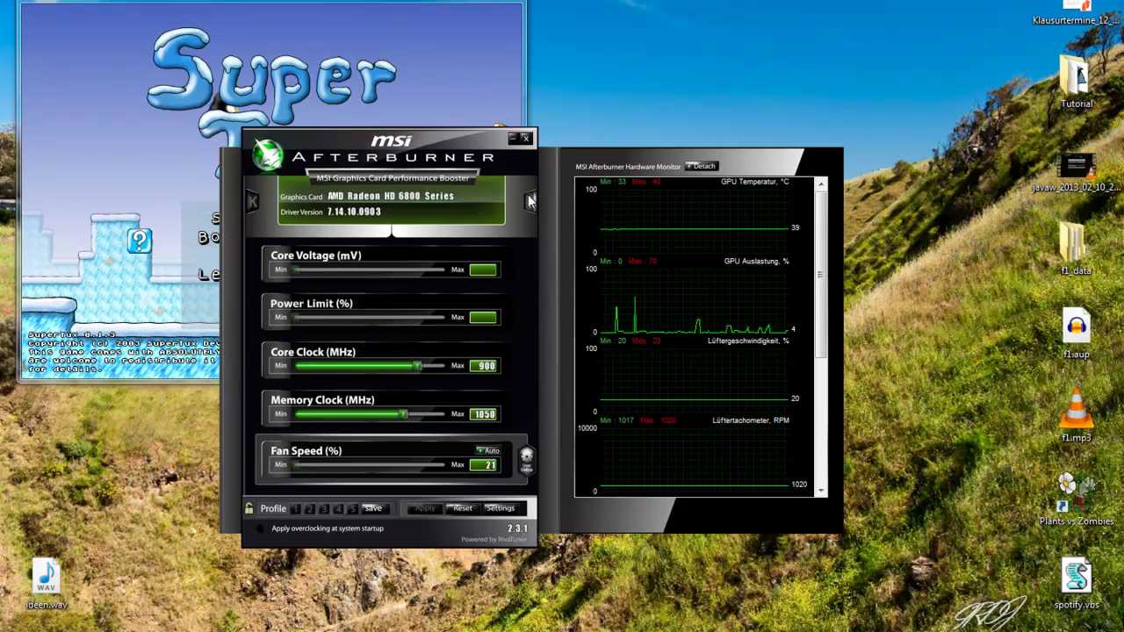
pyautogui.click(211, 254)
pyautogui.click(230, 253)
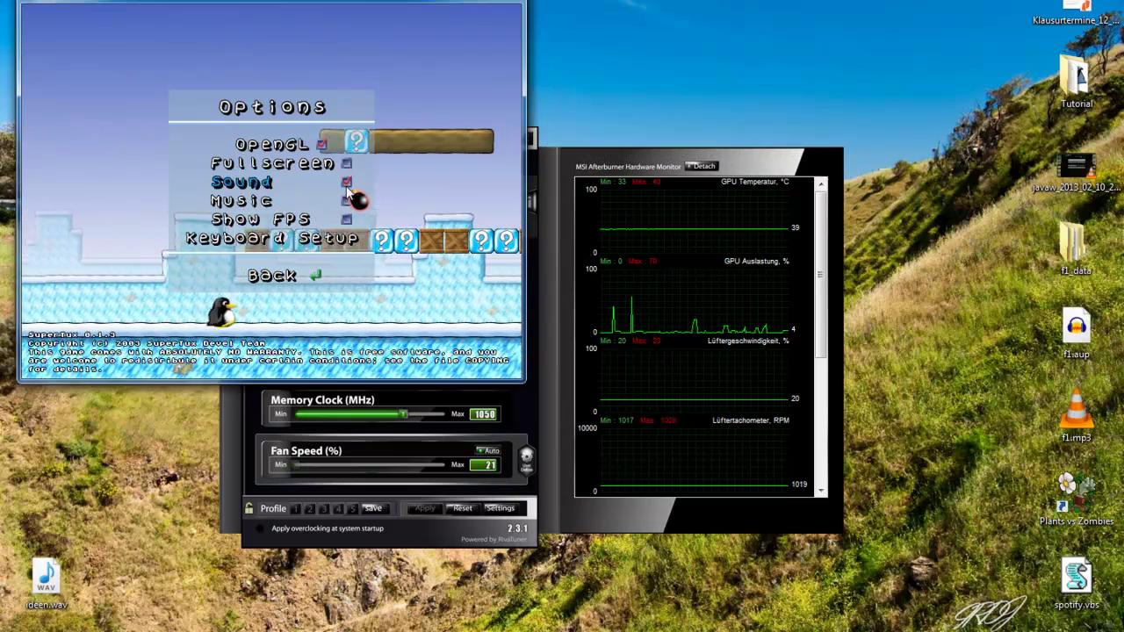
pyautogui.press('Escape')
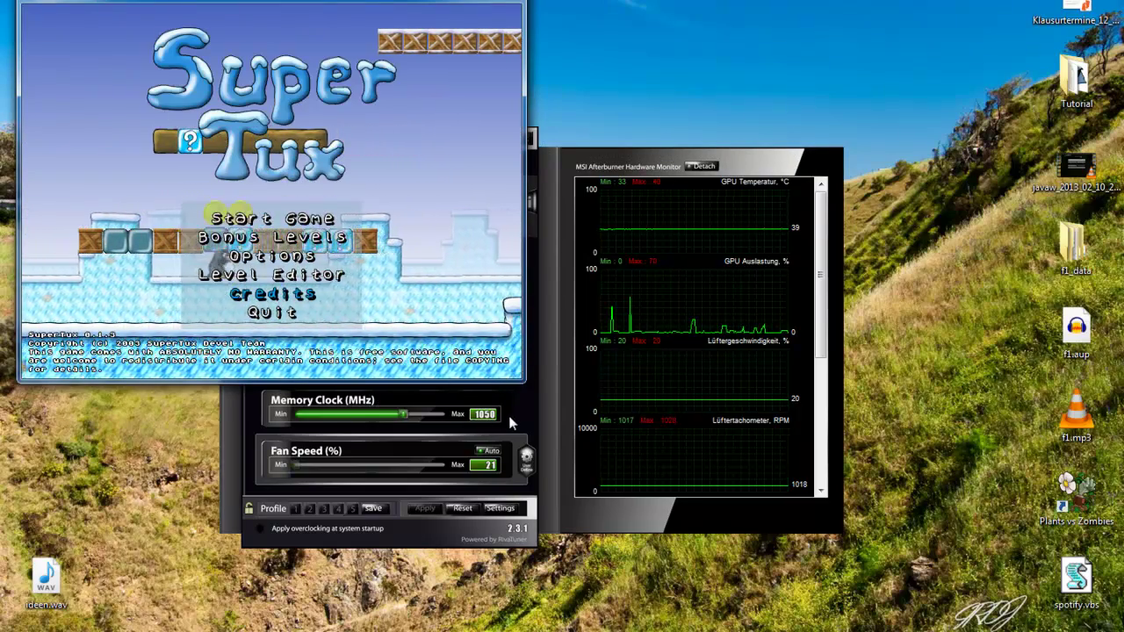
# - Check the active 3D processes in Afterburner's system information, highlight the listed process, and close the information window
pyautogui.click(477, 421)
pyautogui.click(530, 200)
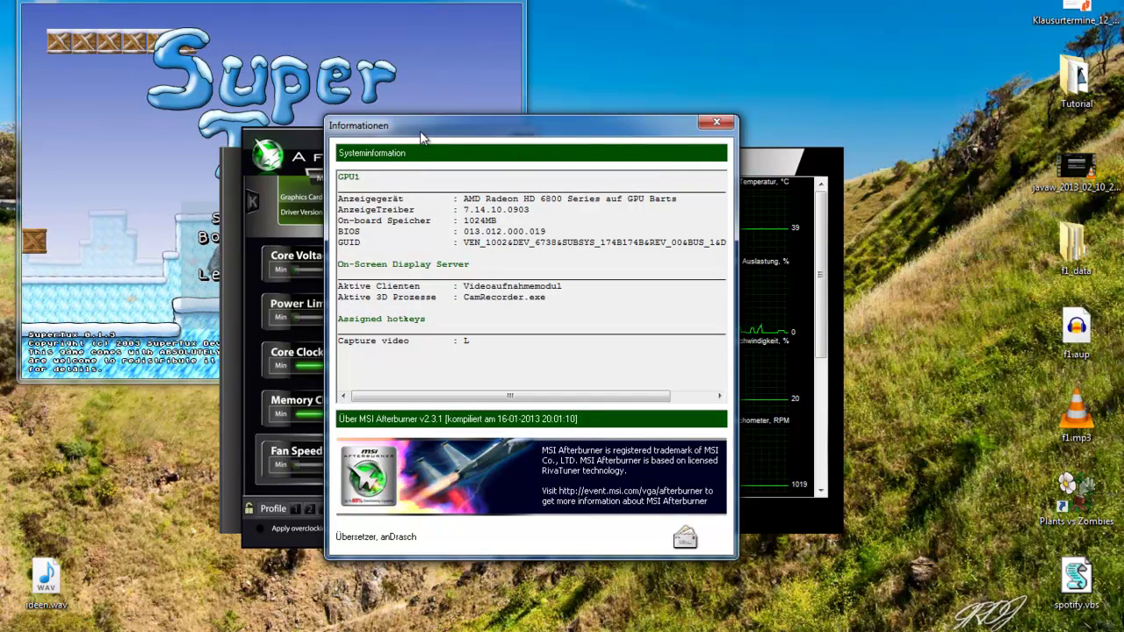
pyautogui.click(548, 303)
pyautogui.keyDown('shift'); pyautogui.click(448, 303); pyautogui.keyUp('shift')
pyautogui.moveTo(548, 297); pyautogui.dragTo(464, 298)
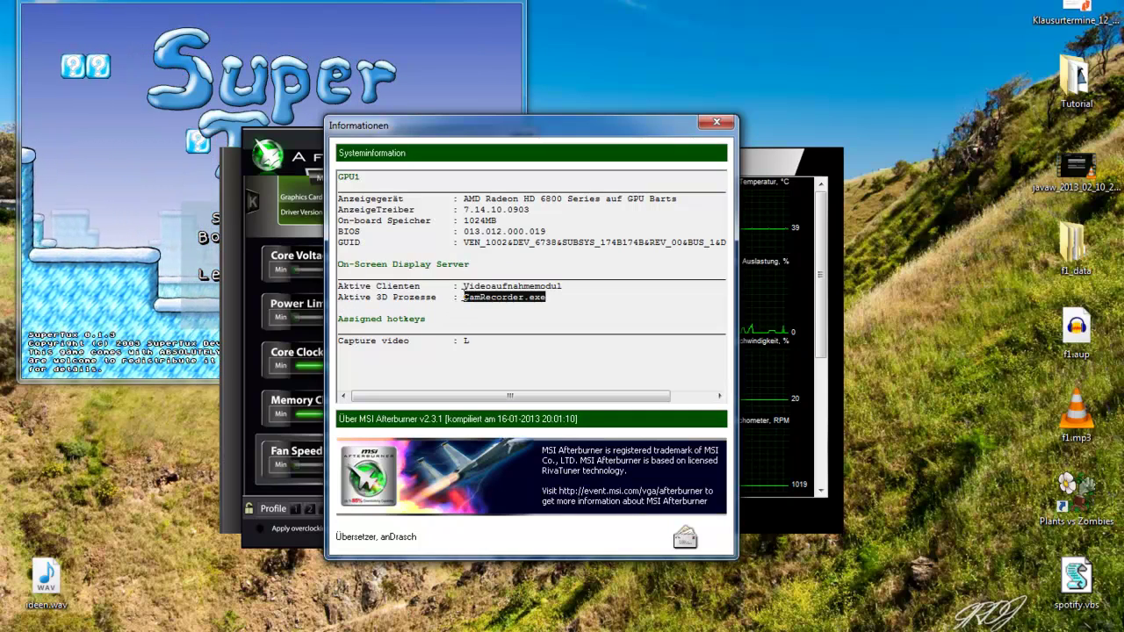
pyautogui.click(717, 122)
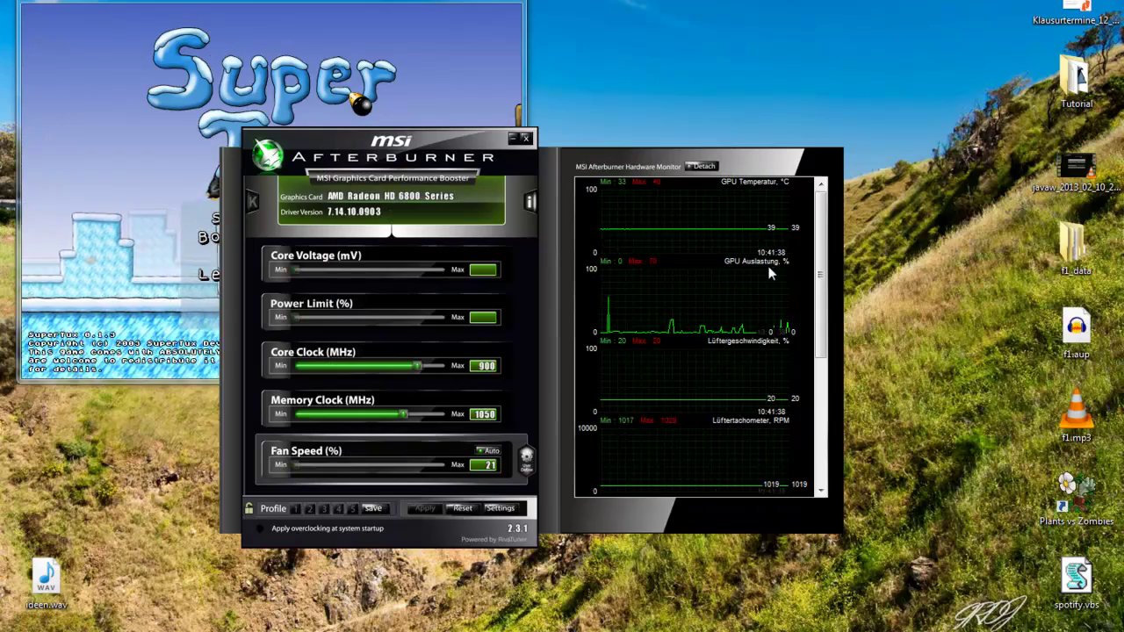
# - Open RivaTuner Statistics Server from the hidden notification icons and move its window higher on the desktop
pyautogui.moveTo(777, 266)
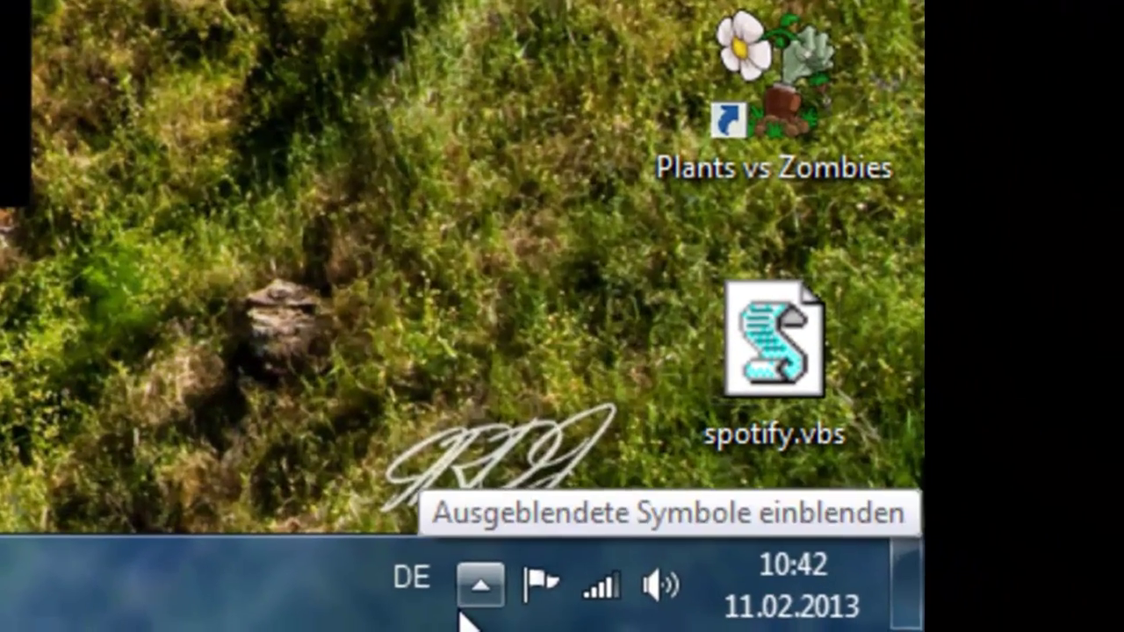
pyautogui.click(465, 602)
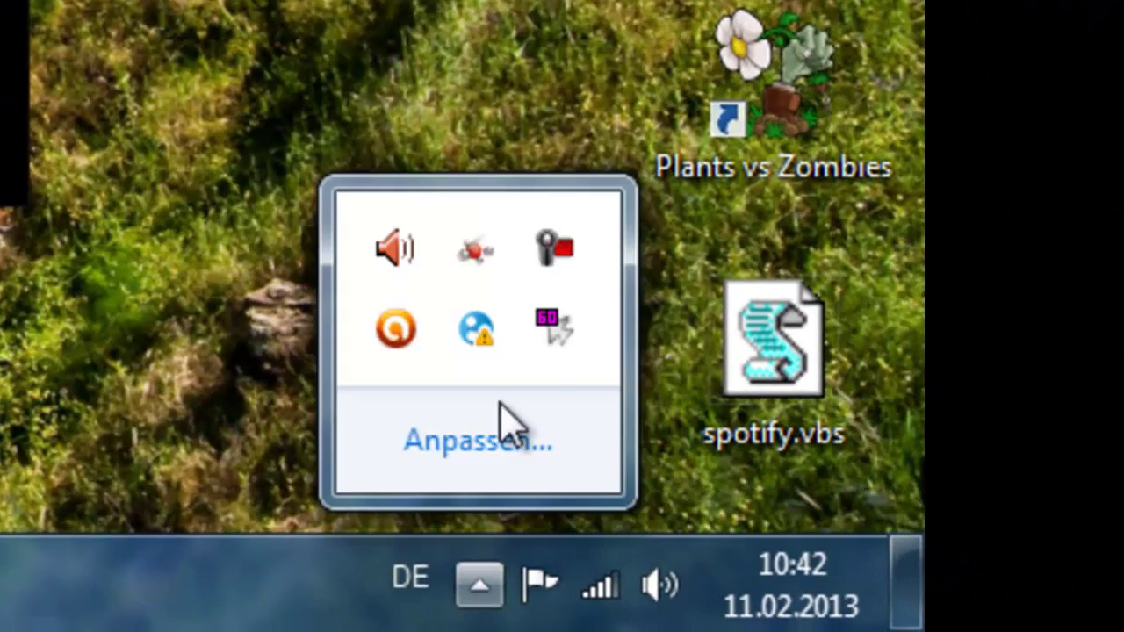
pyautogui.click(570, 323)
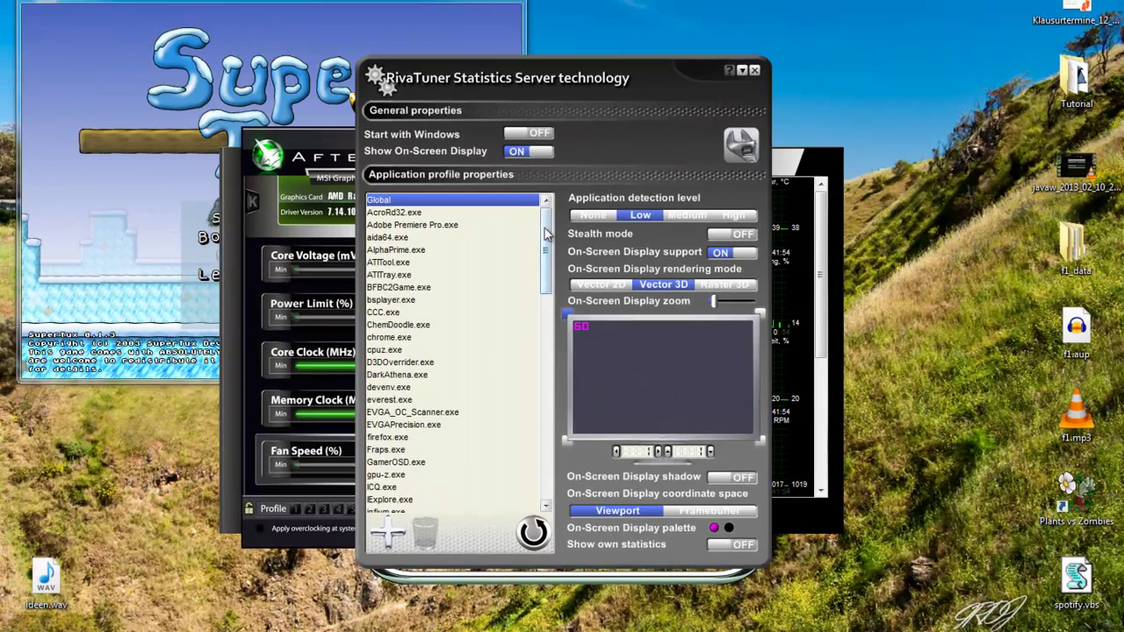
pyautogui.moveTo(554, 264); pyautogui.dragTo(562, 196)
pyautogui.scroll(-2, 551, 248)
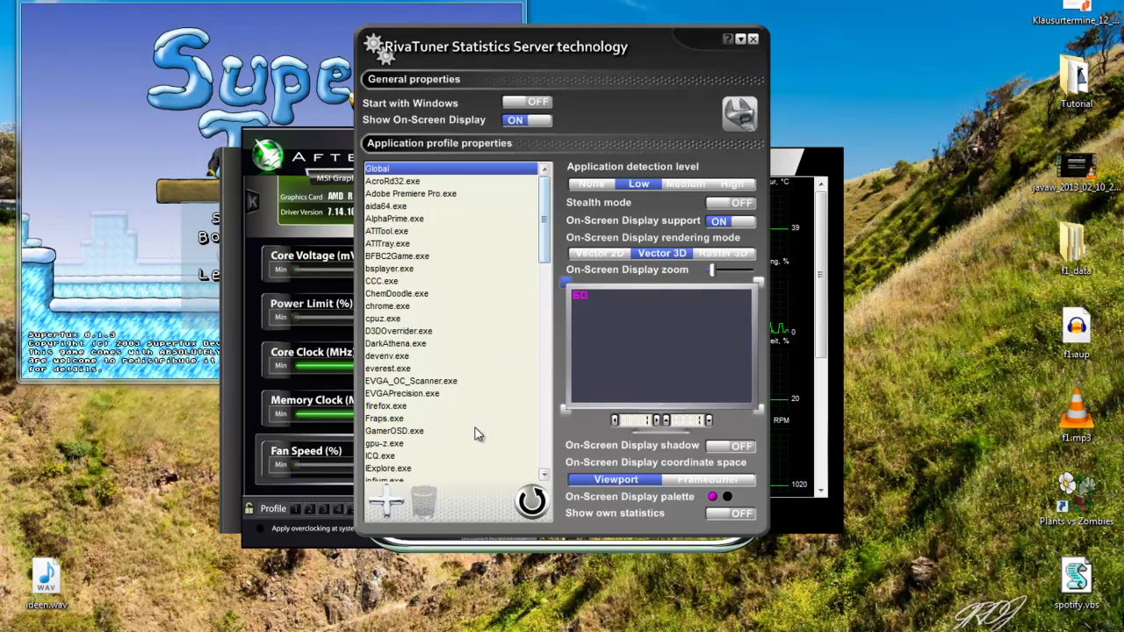
# - Start adding an application profile in RivaTuner and browse to drive C: for the executable
pyautogui.click(389, 500)
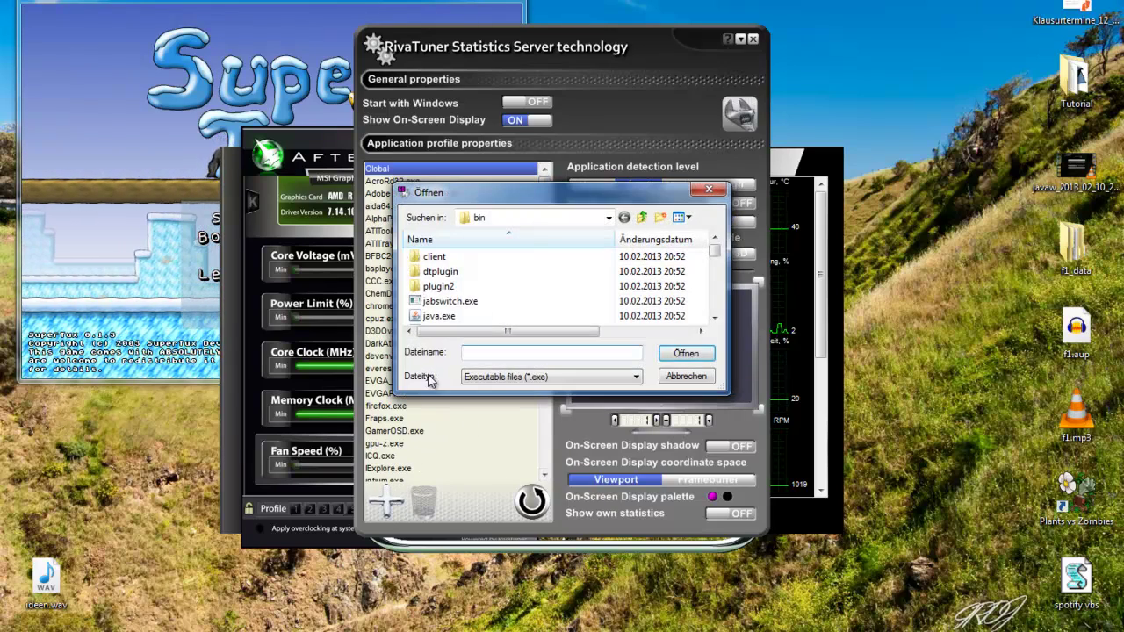
pyautogui.click(610, 218)
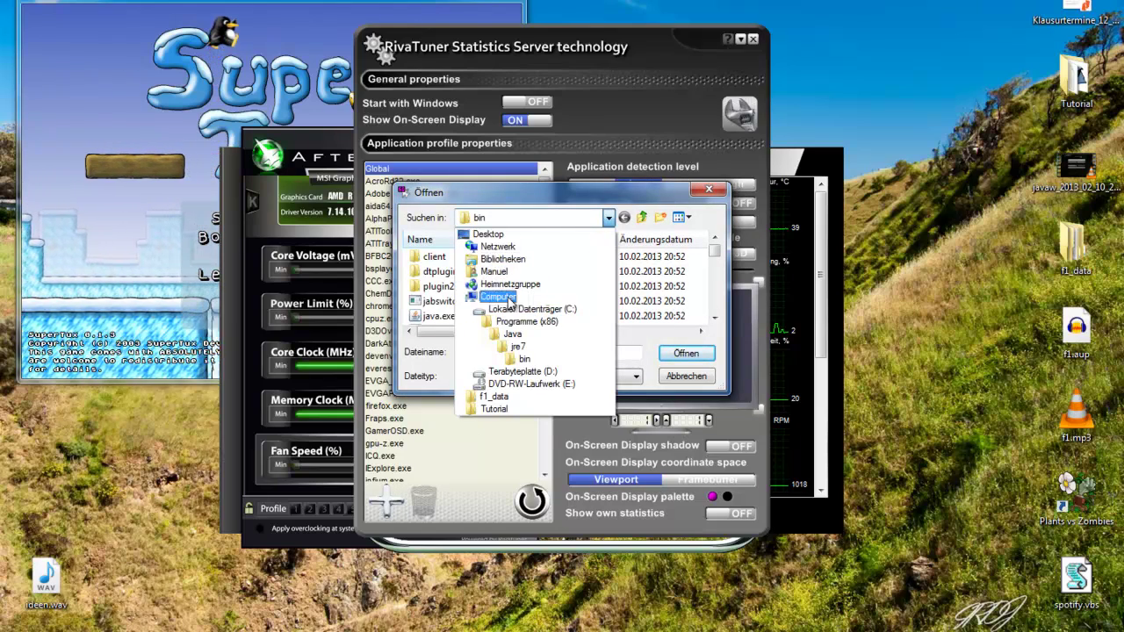
pyautogui.click(498, 298)
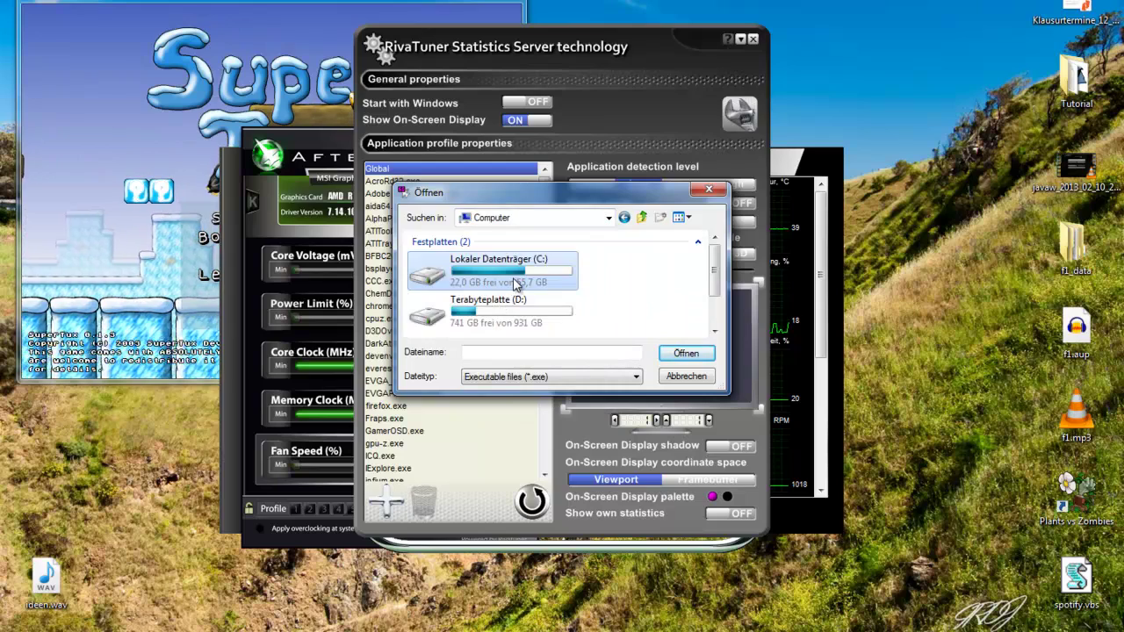
pyautogui.doubleClick(517, 284)
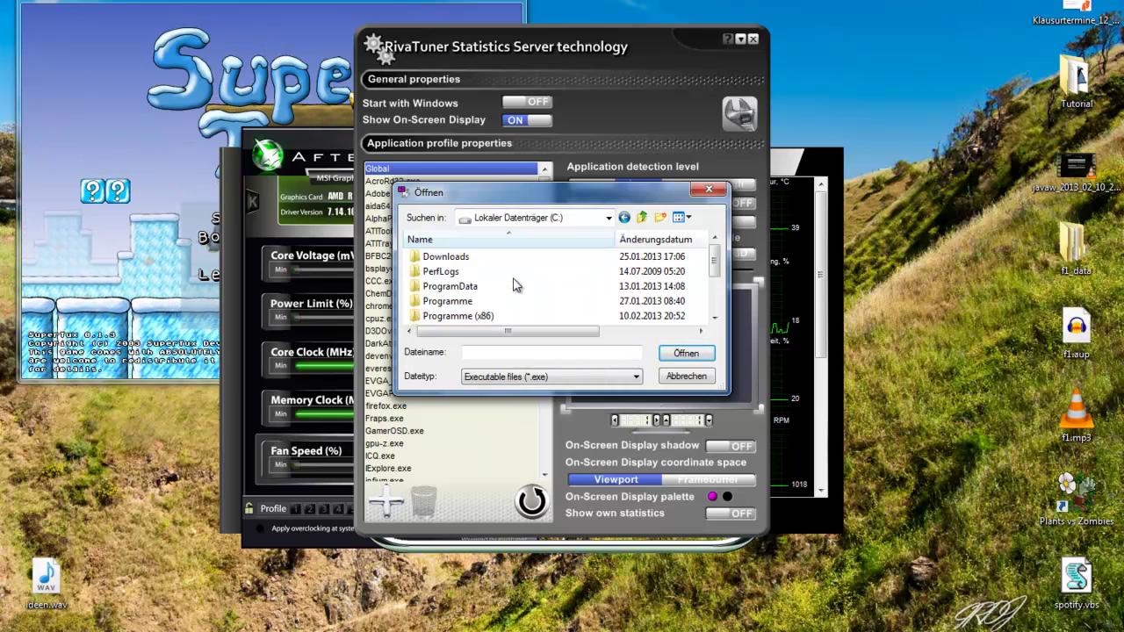
pyautogui.doubleClick(461, 303)
pyautogui.scroll(-4, 545, 277)
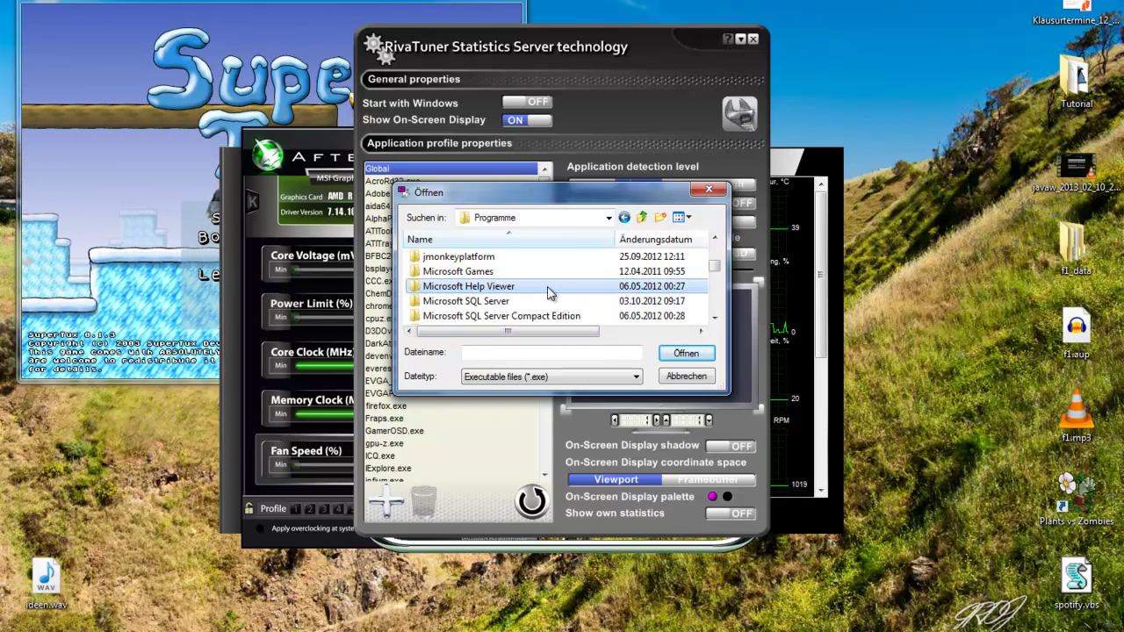
pyautogui.scroll(3, 549, 290)
pyautogui.scroll(-5, 569, 291)
pyautogui.scroll(5, 569, 291)
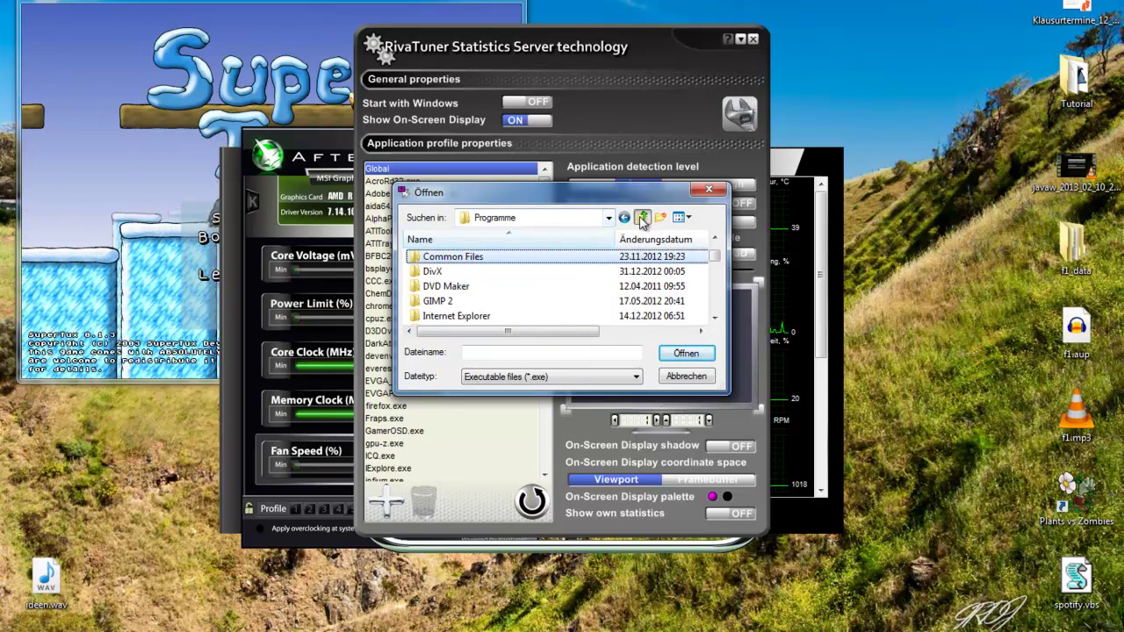
pyautogui.press('BackSpace')
# - Open the Programme (x86) folder in the Open dialog and look through it for the Camtasia folder
pyautogui.click(501, 317)
pyautogui.doubleClick(499, 314)
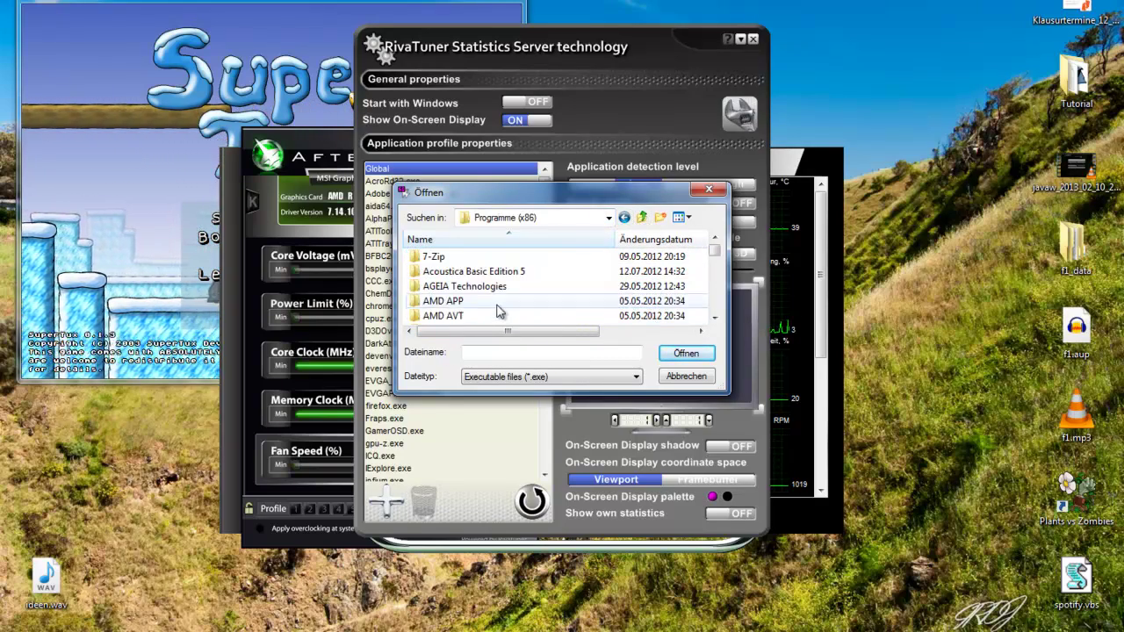
pyautogui.press('c')
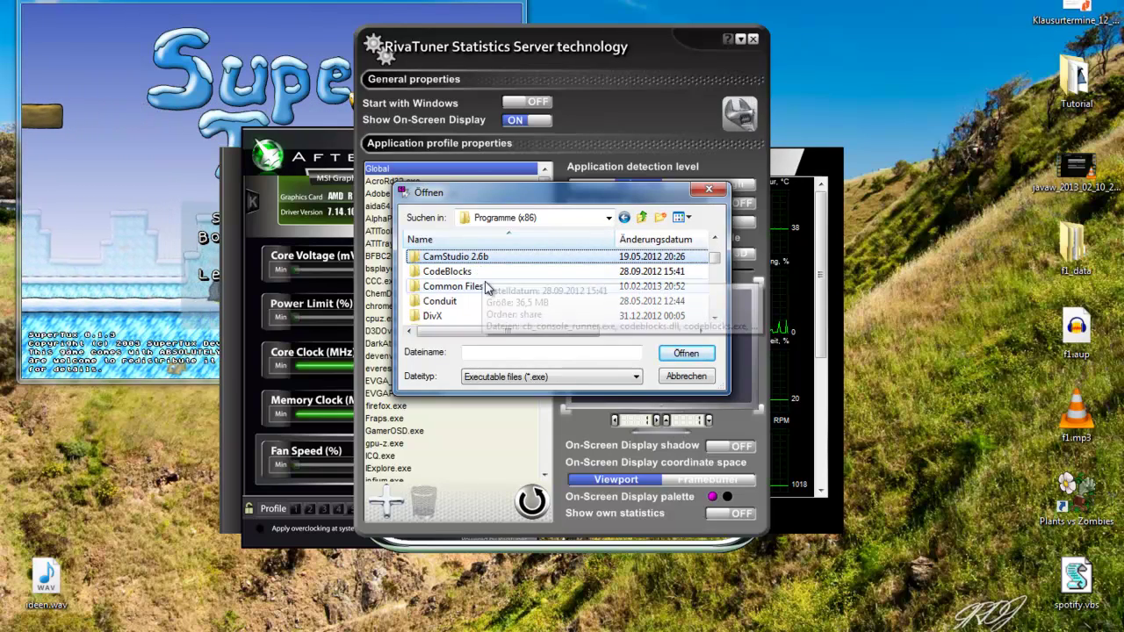
pyautogui.scroll(2, 481, 283)
pyautogui.scroll(-2, 485, 285)
pyautogui.scroll(-2, 489, 288)
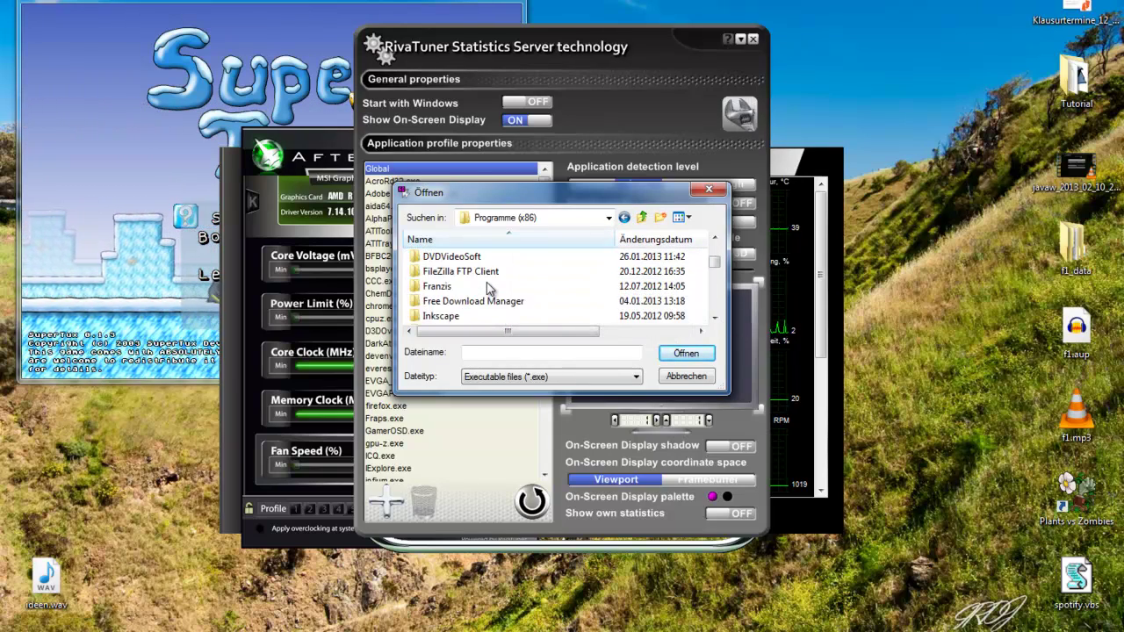
# - Search the installed programs for "camta" and open the file location of Camtasia Recorder
pyautogui.press('super')
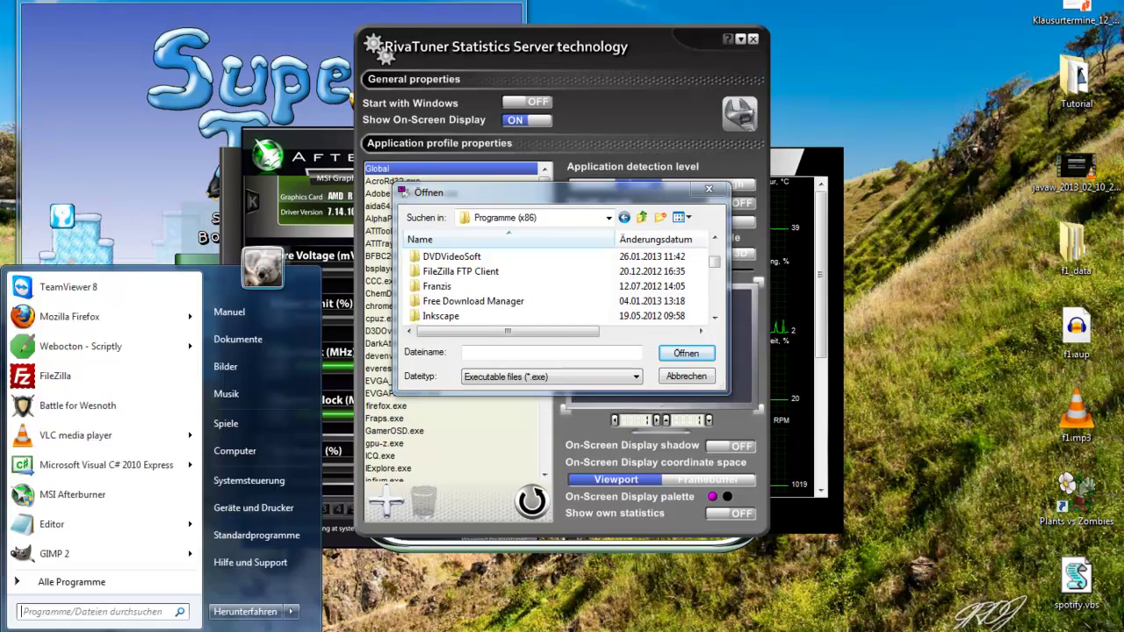
pyautogui.write('camta')
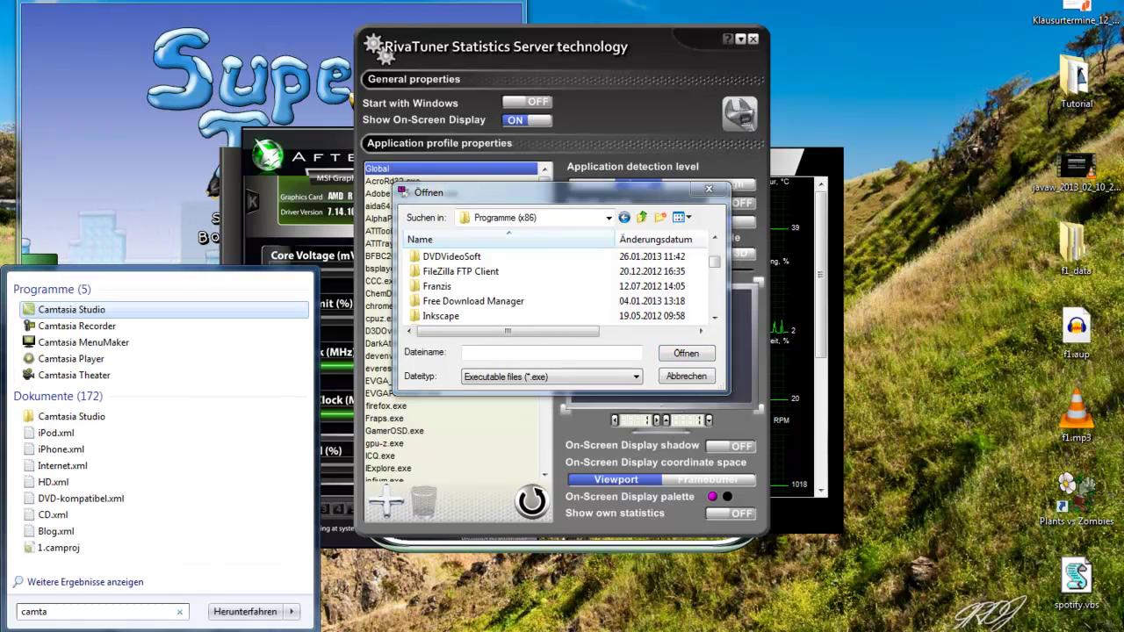
pyautogui.rightClick(96, 326)
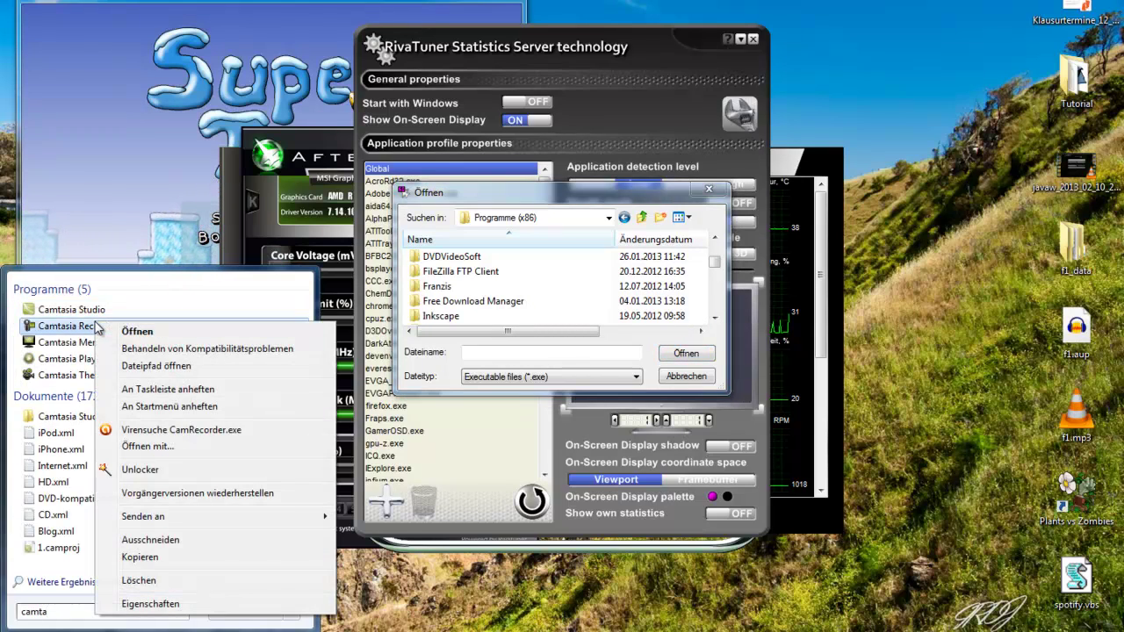
pyautogui.click(154, 365)
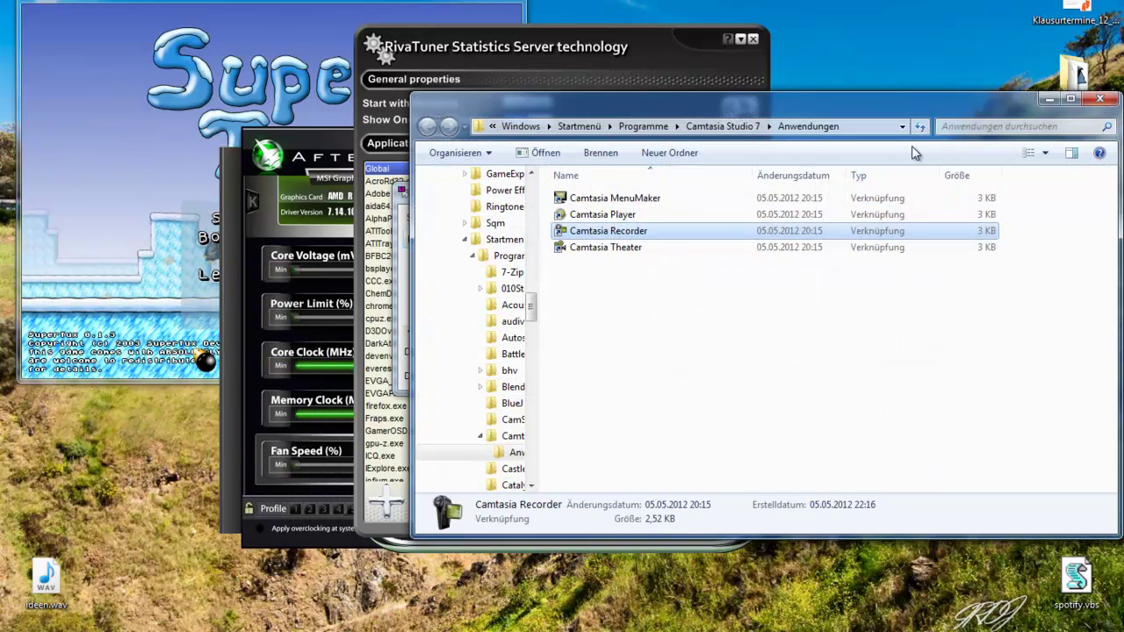
# - Open the properties of the Camtasia Recorder shortcut and copy its working folder path from "Ausführen in"
pyautogui.rightClick(618, 236)
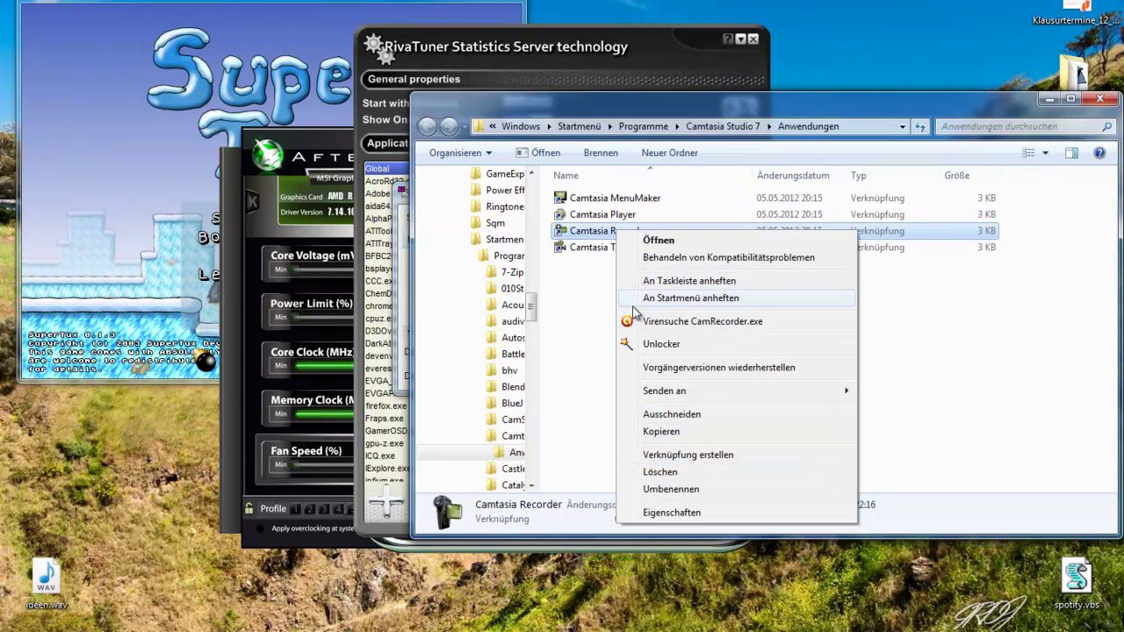
pyautogui.rightClick(588, 232)
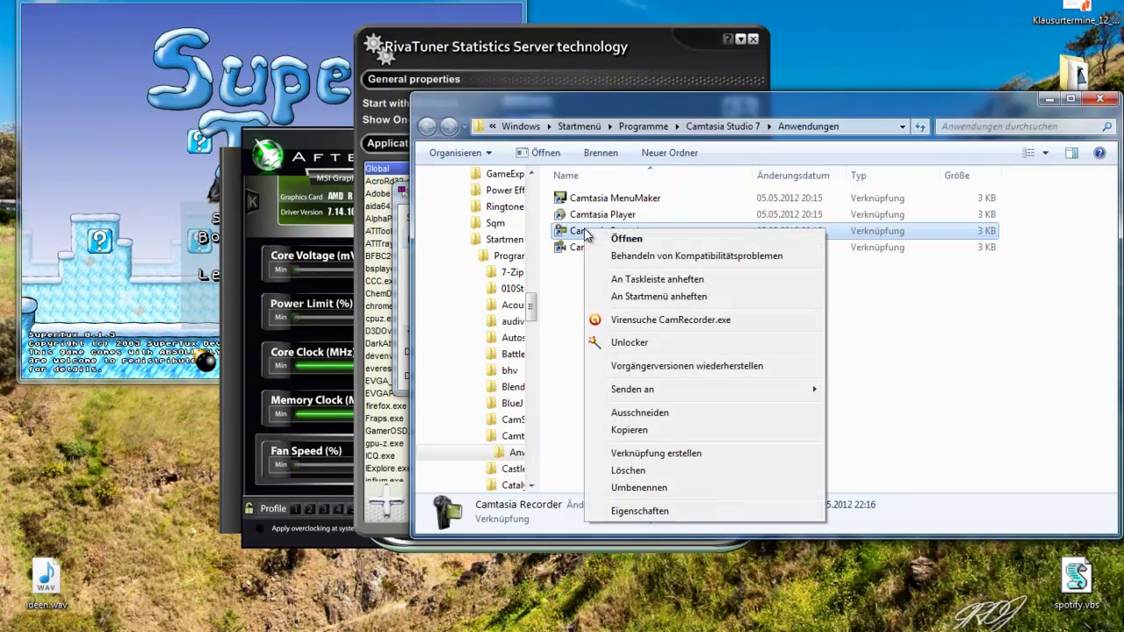
pyautogui.click(724, 510)
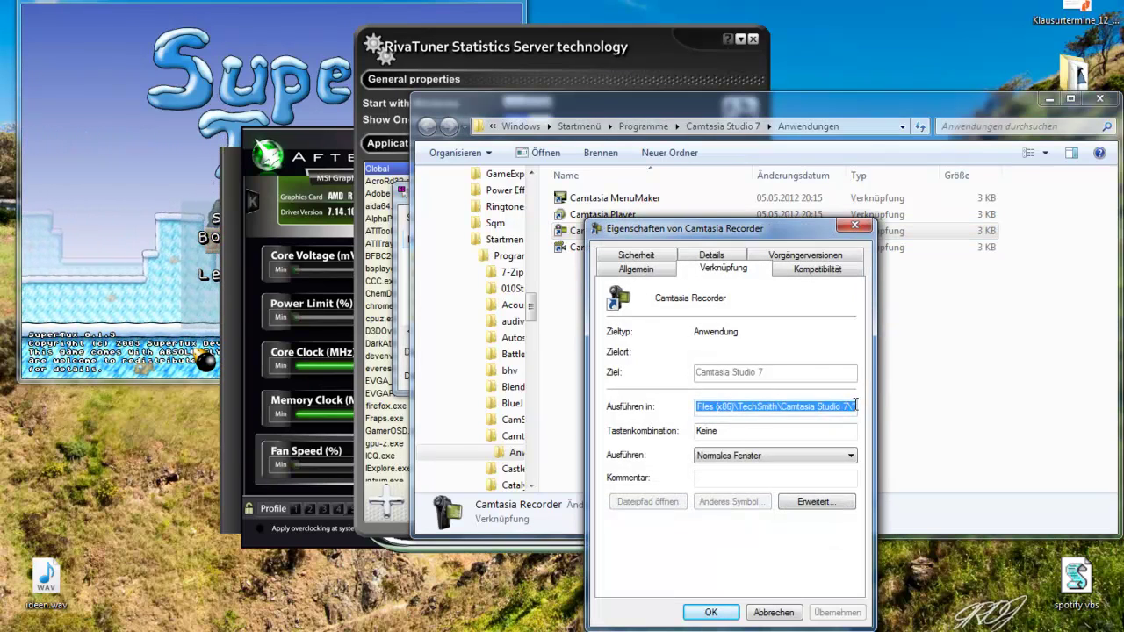
pyautogui.click(853, 404)
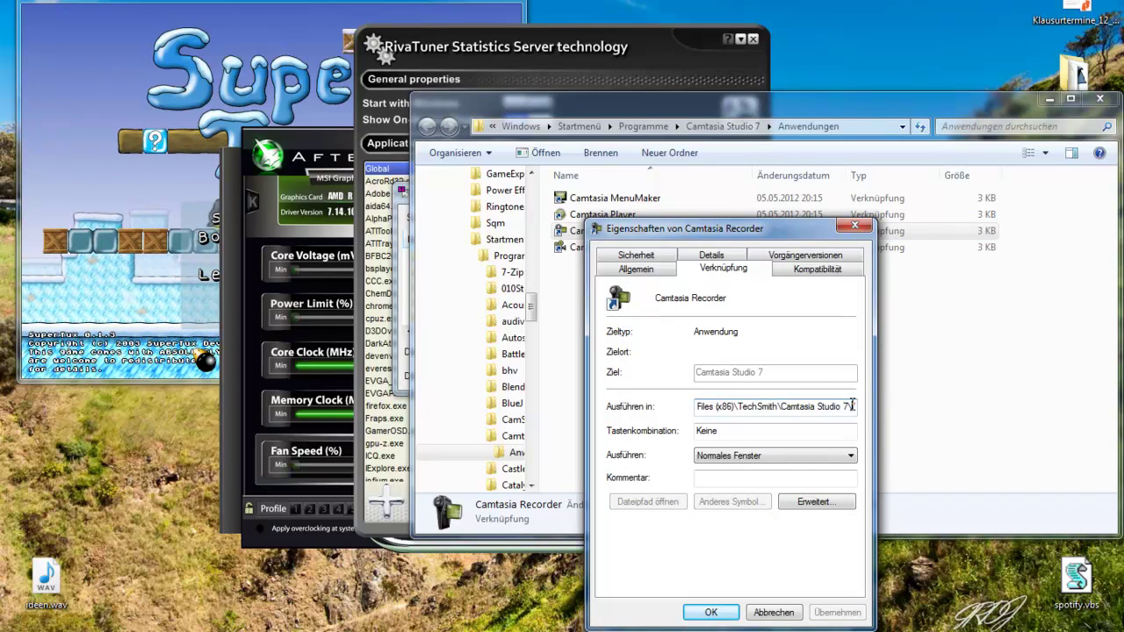
pyautogui.moveTo(855, 404); pyautogui.dragTo(669, 406)
pyautogui.hotkey('ctrl', 'c')
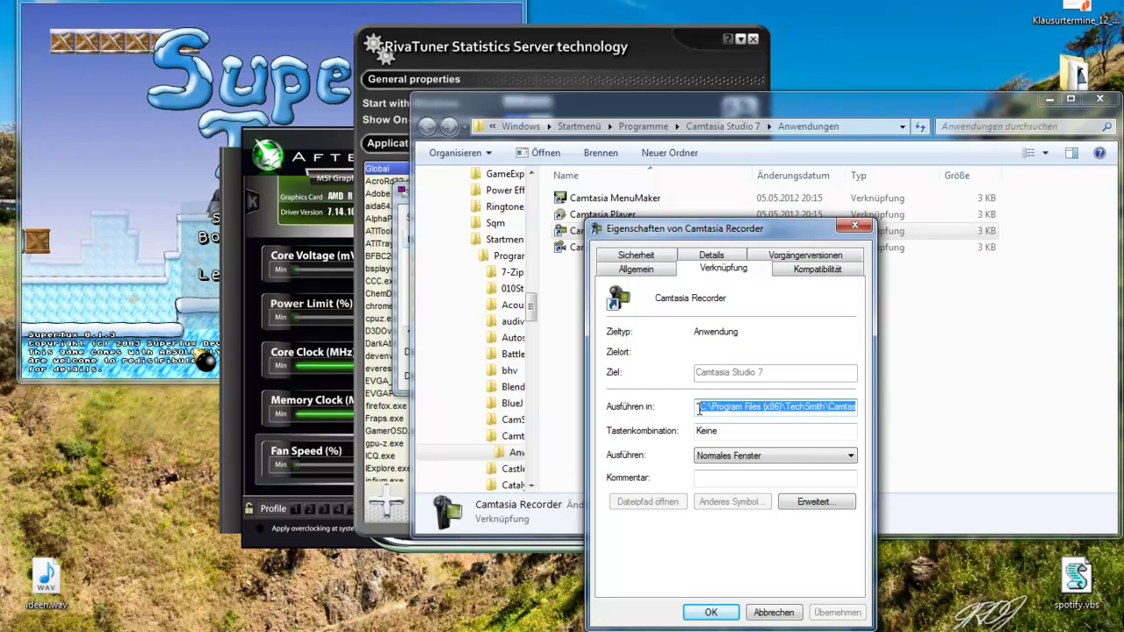
# - Close the shortcut's properties, go to the copied Camtasia Studio 7 path in the file browser, and select CamRecorder.exe
pyautogui.press('Escape')
pyautogui.click(865, 123)
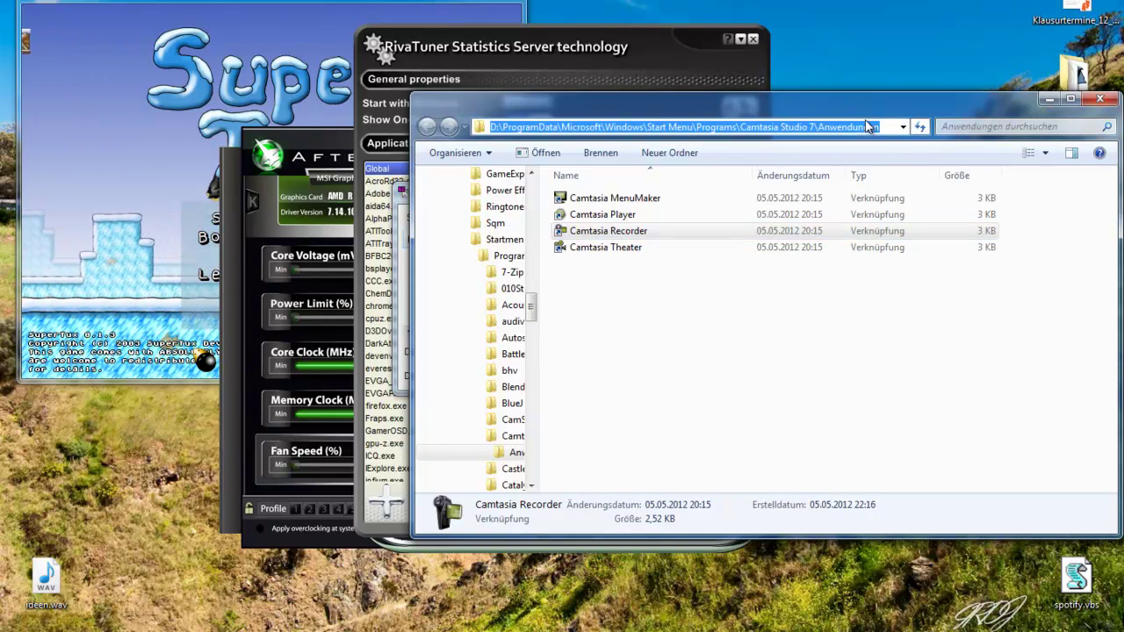
pyautogui.hotkey('ctrl', 'v')
pyautogui.press('Return')
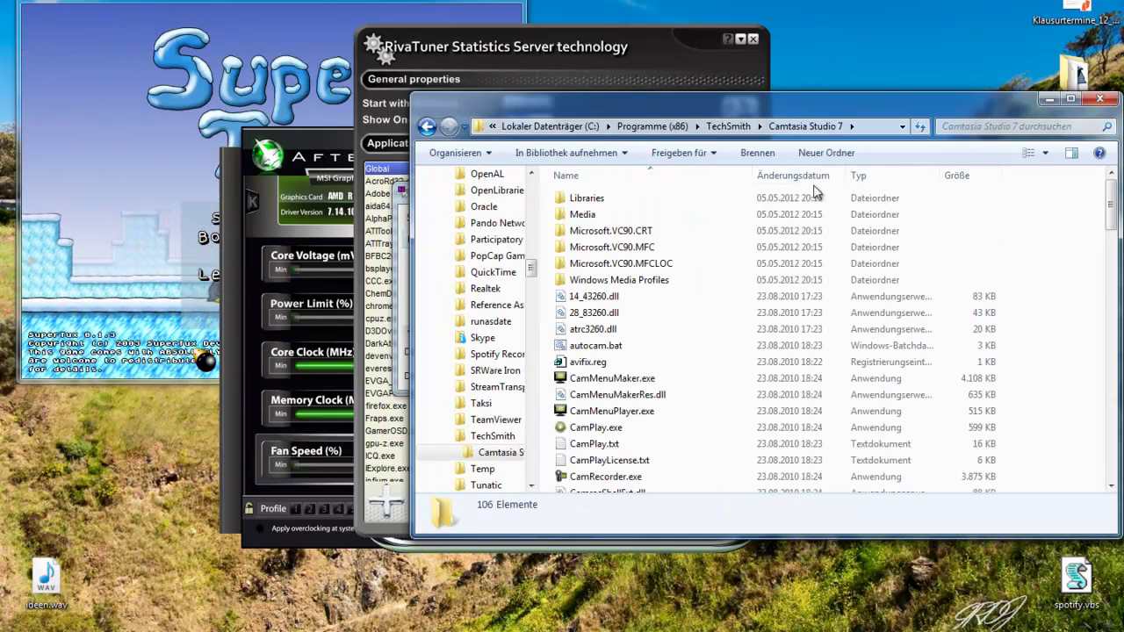
pyautogui.click(579, 479)
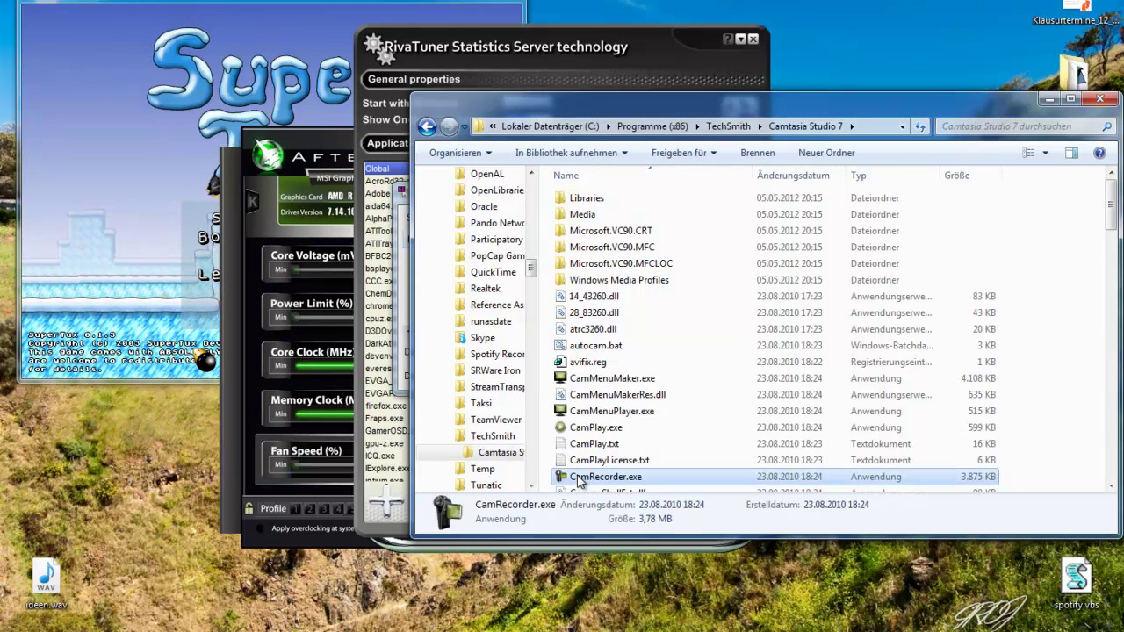
# - Display the full path of the Camtasia Studio 7 folder and compare it with the location in RivaTuner's Open dialog
pyautogui.click(872, 121)
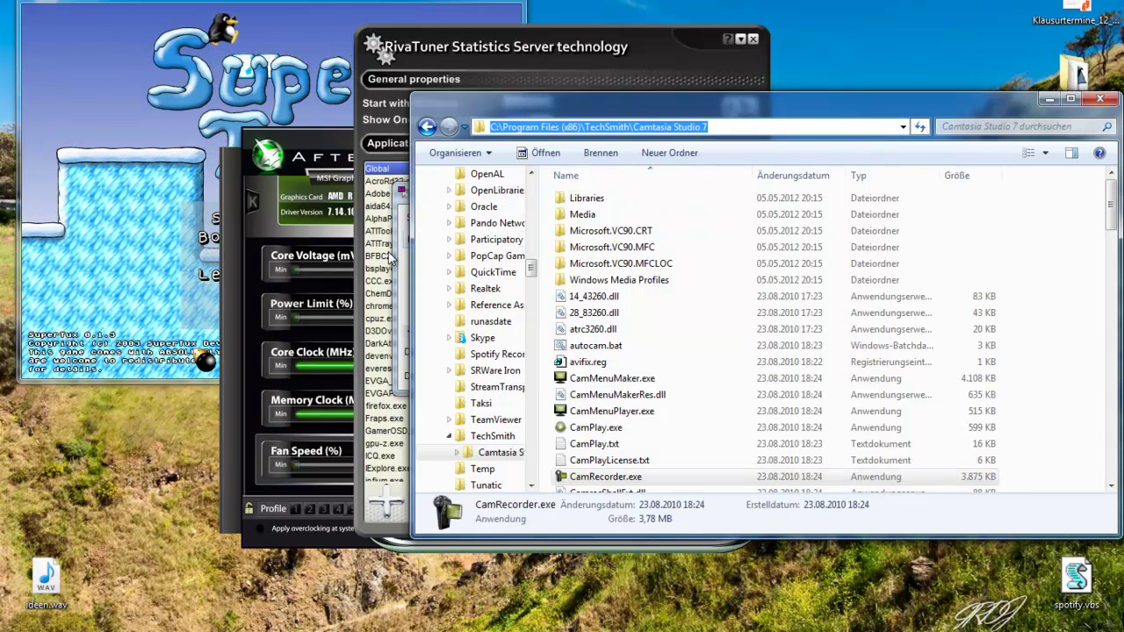
pyautogui.click(403, 294)
pyautogui.click(591, 219)
pyautogui.hotkey('alt', 'Tab')
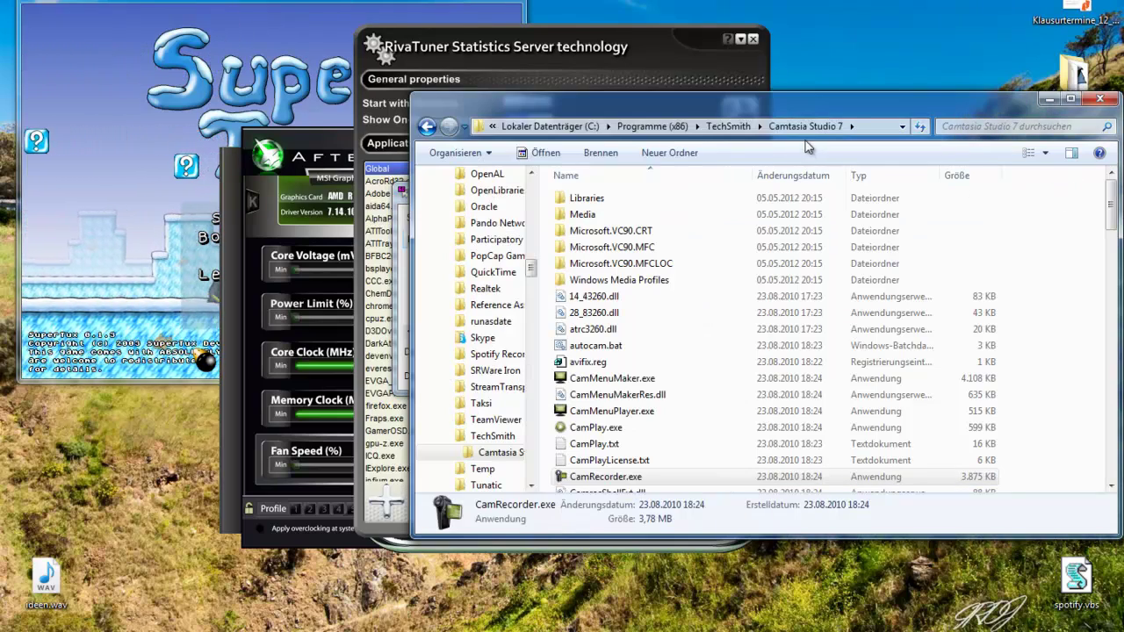
# - Return to RivaTuner's Open dialog and add CamRecorder.exe from TechSmith\Camtasia Studio 7 as an application profile
pyautogui.click(584, 48)
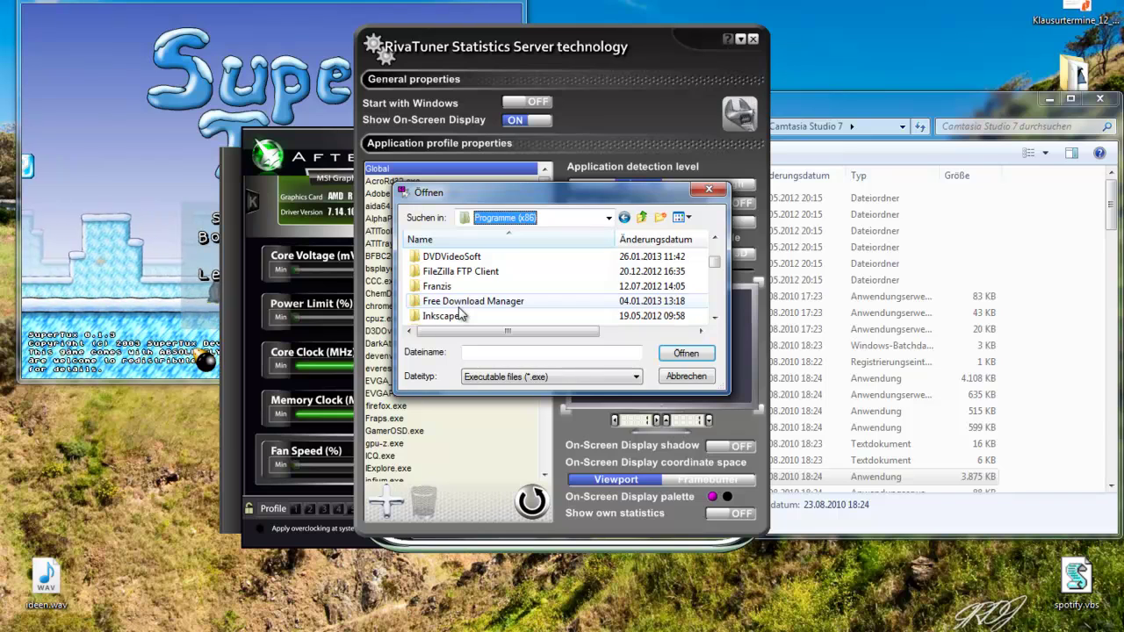
pyautogui.click(458, 308)
pyautogui.write('te')
pyautogui.doubleClick(430, 288)
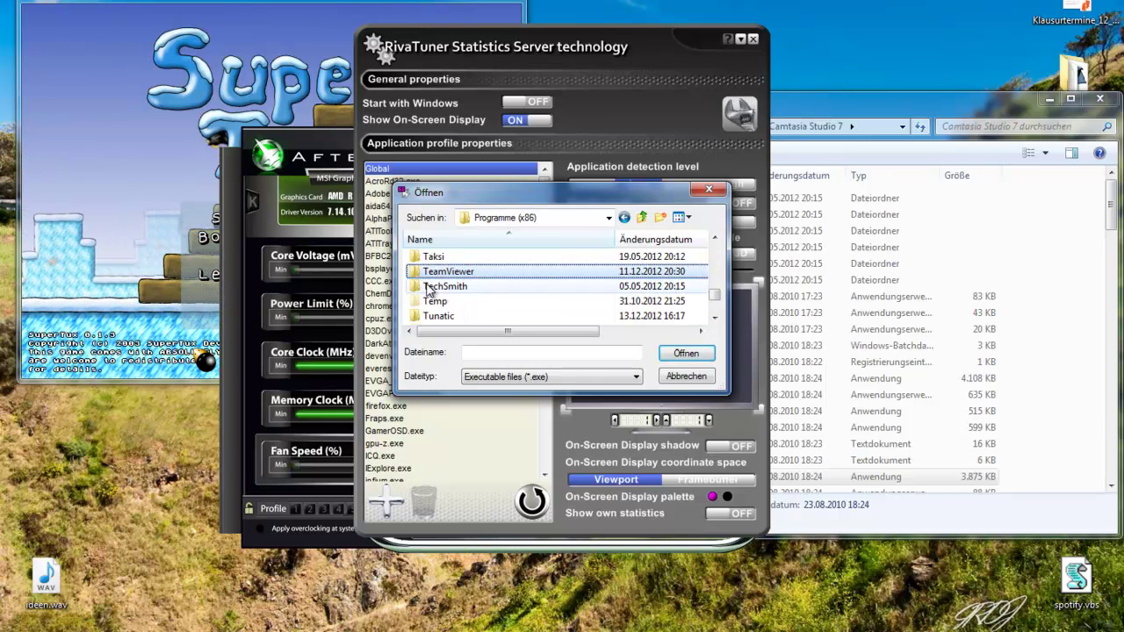
pyautogui.doubleClick(444, 257)
pyautogui.scroll(-2, 453, 303)
pyautogui.scroll(2, 453, 303)
pyautogui.scroll(-3, 453, 298)
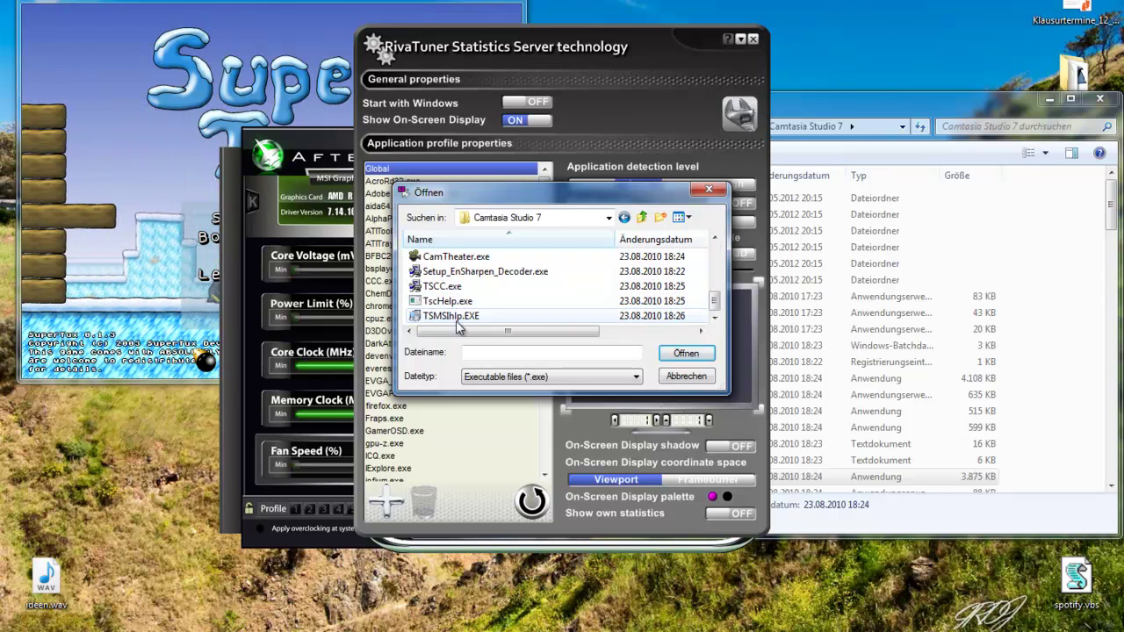
pyautogui.scroll(1, 456, 287)
pyautogui.doubleClick(479, 274)
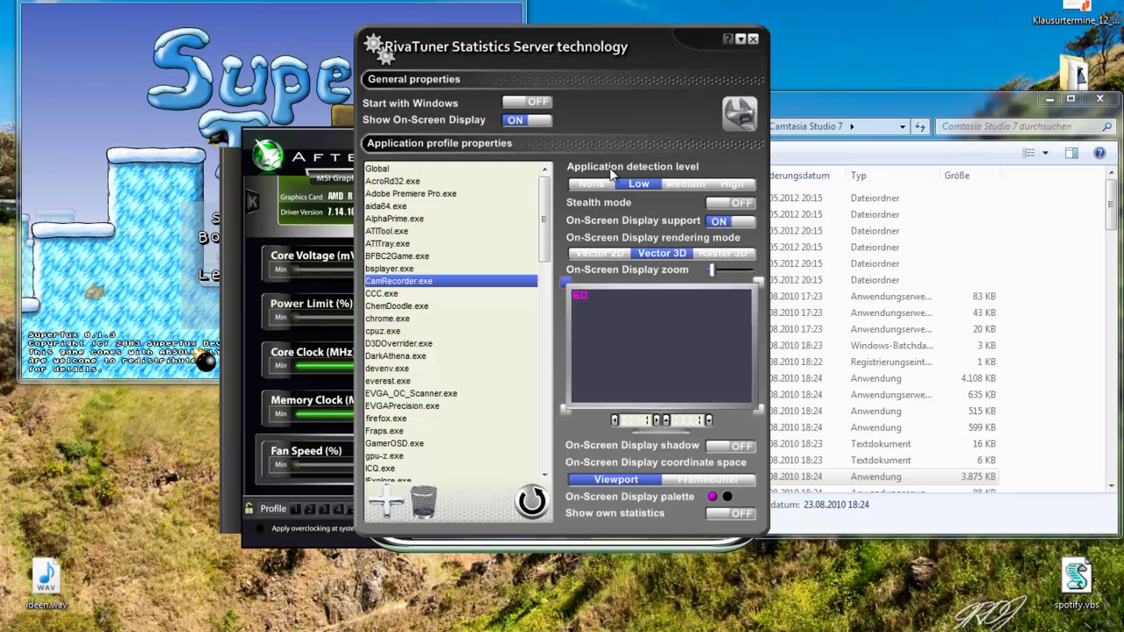
# - Set the application detection level of CamRecorder.exe to None and close the RivaTuner window
pyautogui.click(592, 186)
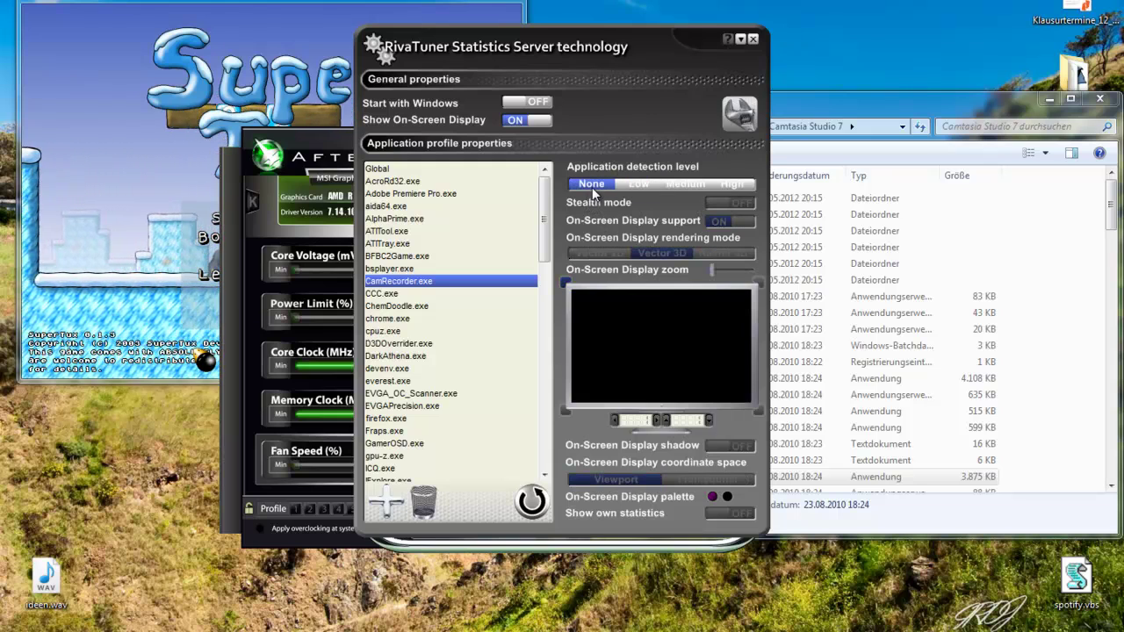
pyautogui.click(753, 39)
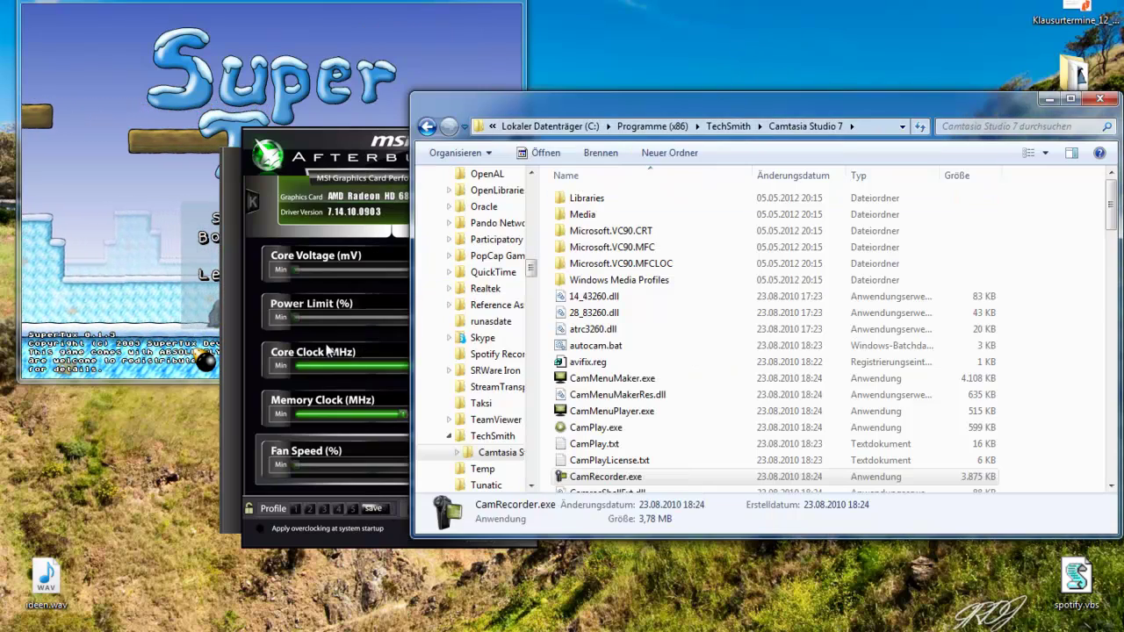
# - Check the active 3D processes in Afterburner's system information and close the information window
pyautogui.click(254, 339)
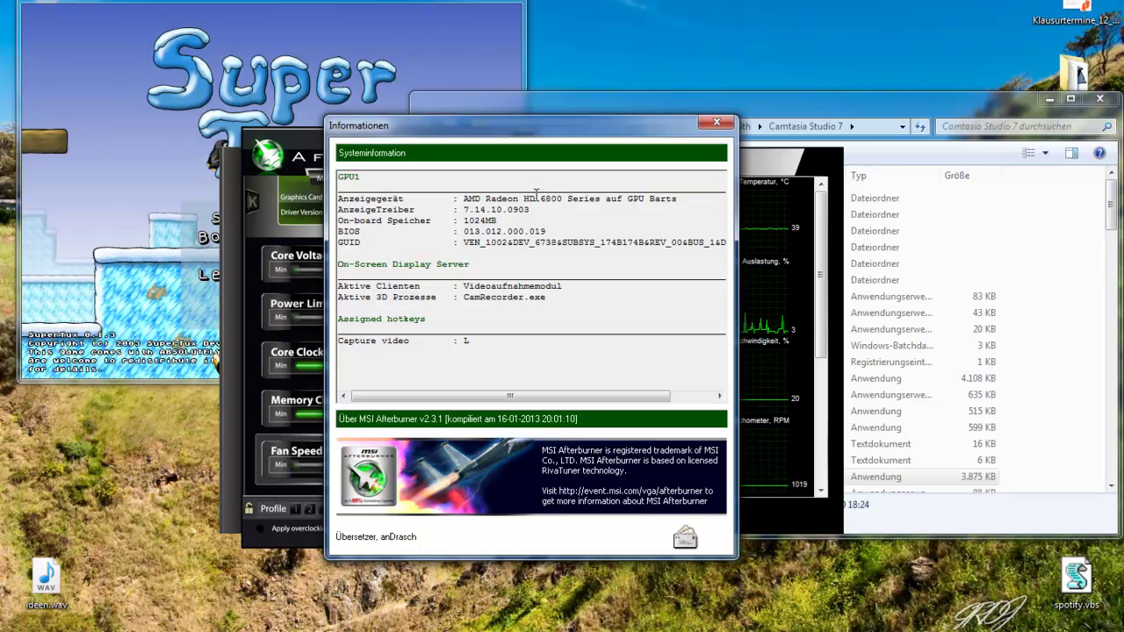
pyautogui.click(717, 122)
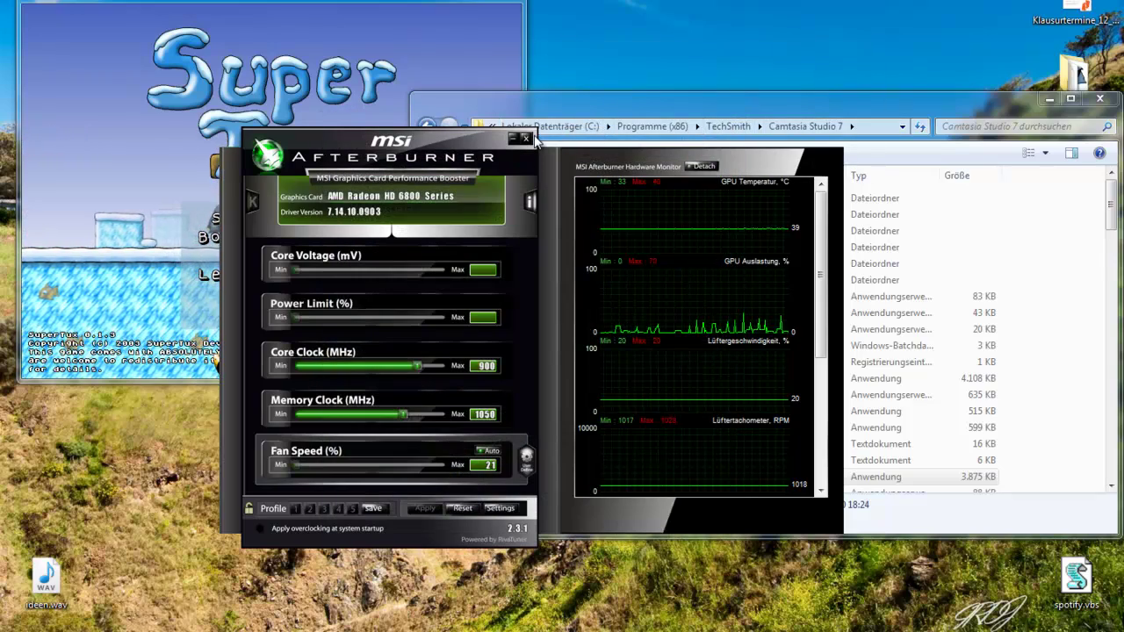
# - Restart MSI Afterburner with SuperTux closed and recheck the active 3D processes in its system information
pyautogui.click(604, 128)
pyautogui.press('super')
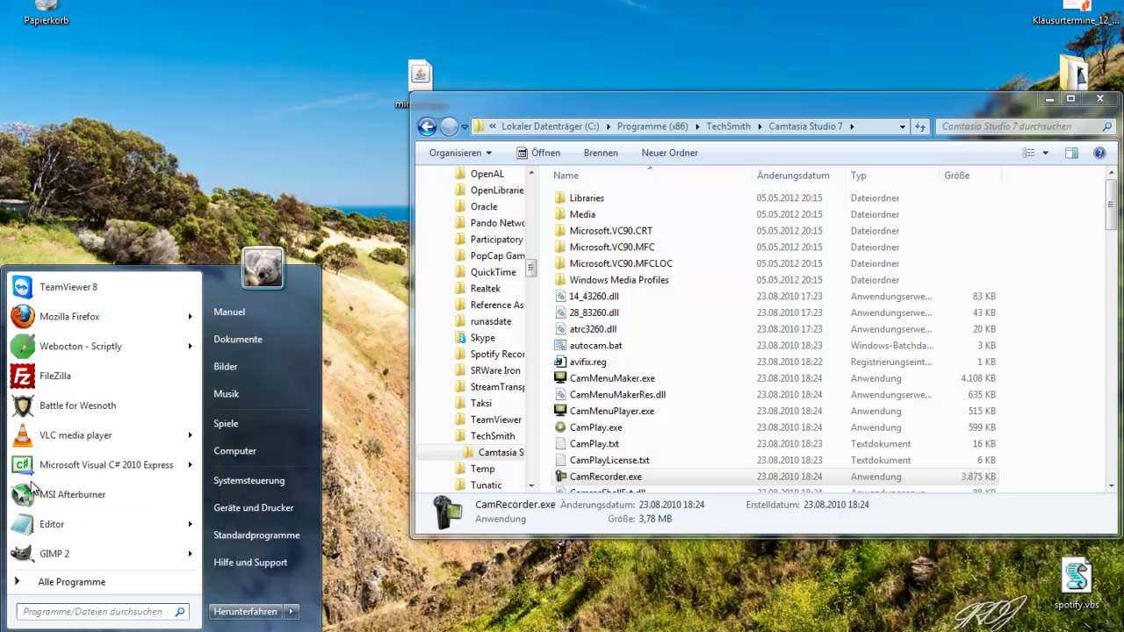
pyautogui.press('super')
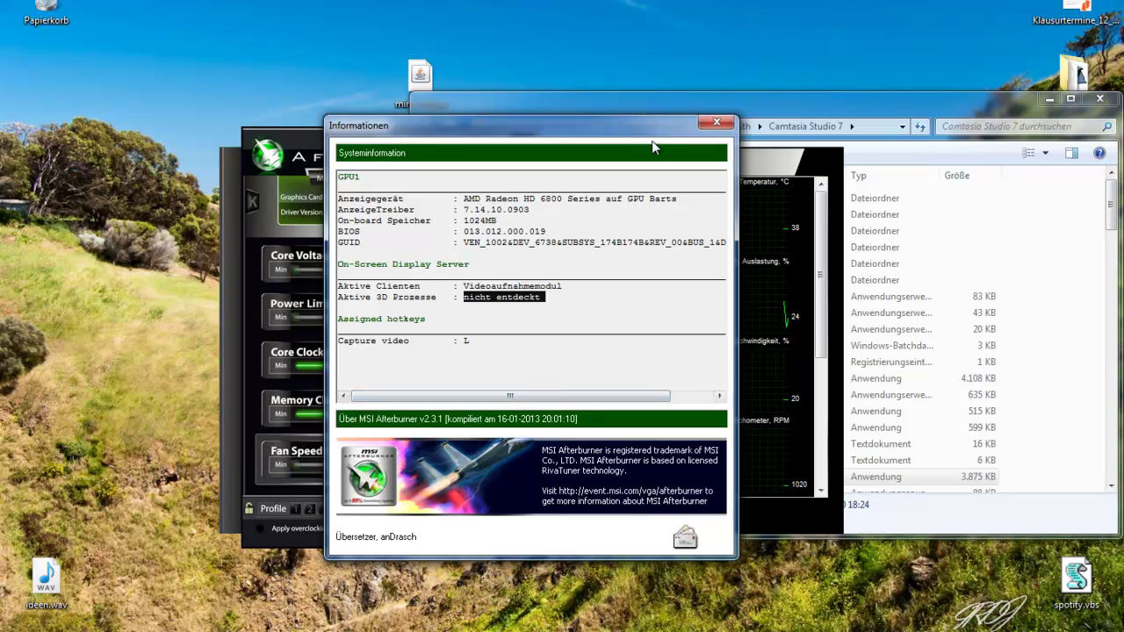
pyautogui.press('Escape')
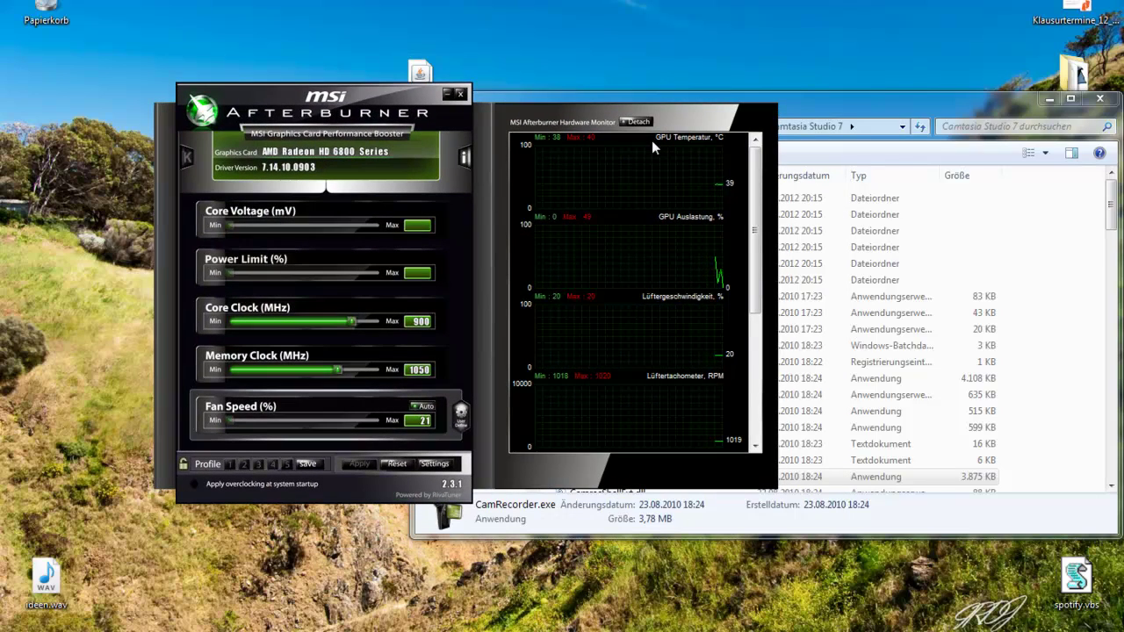
# - Launch SuperTux and check that Afterburner's system information lists it among the active 3D processes
pyautogui.press('super')
pyautogui.write('super')
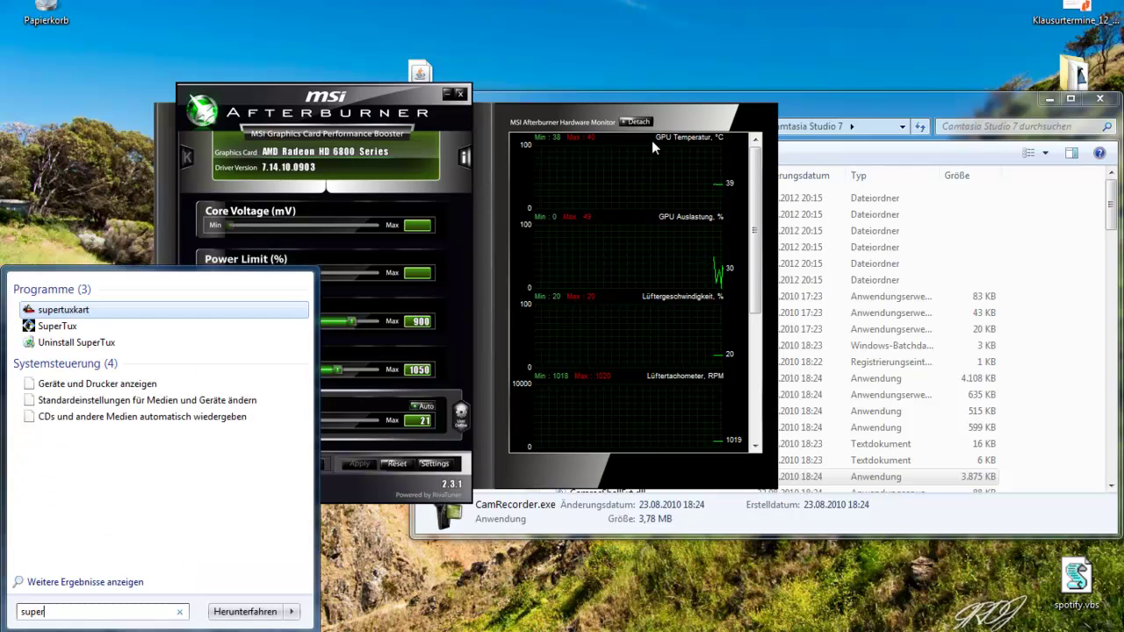
pyautogui.press('Down')
pyautogui.press('Return')
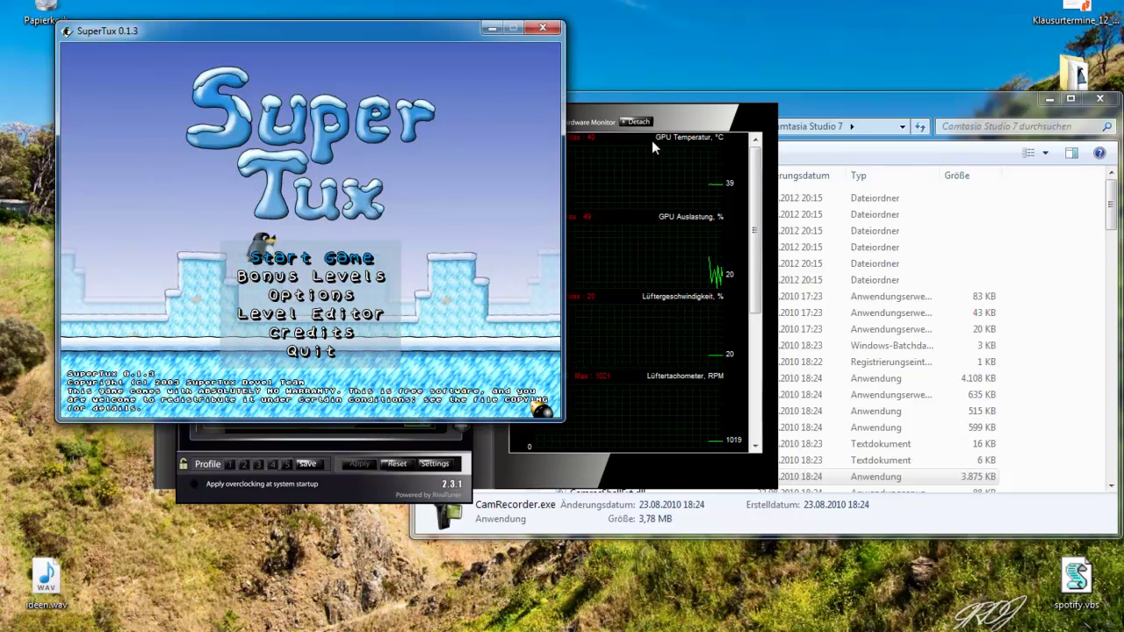
pyautogui.click(652, 141)
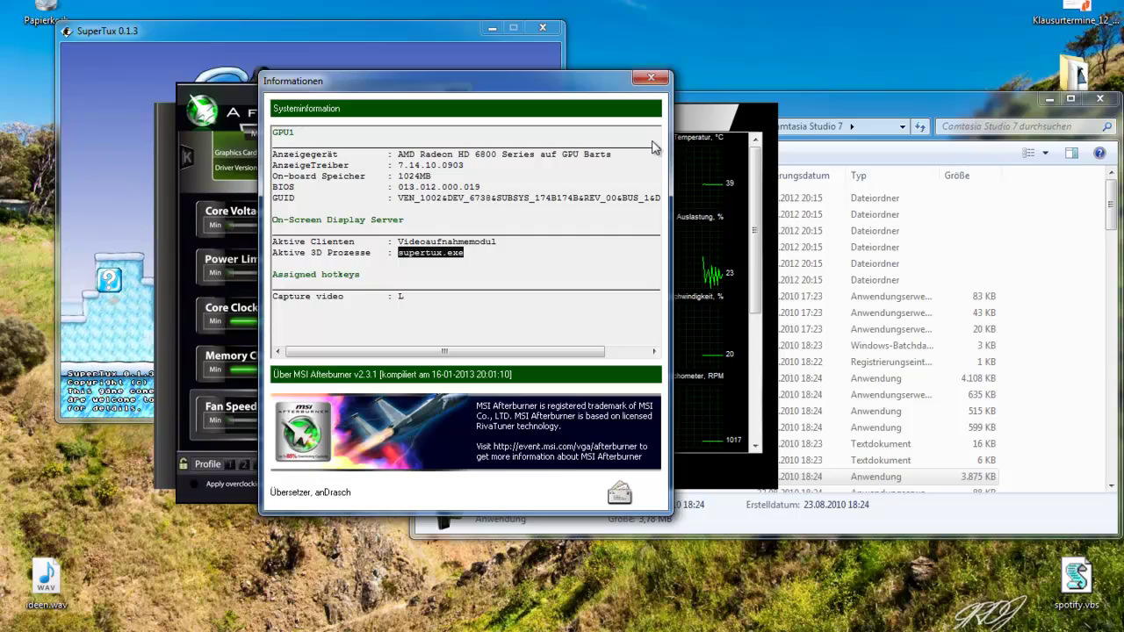
pyautogui.press('Escape')
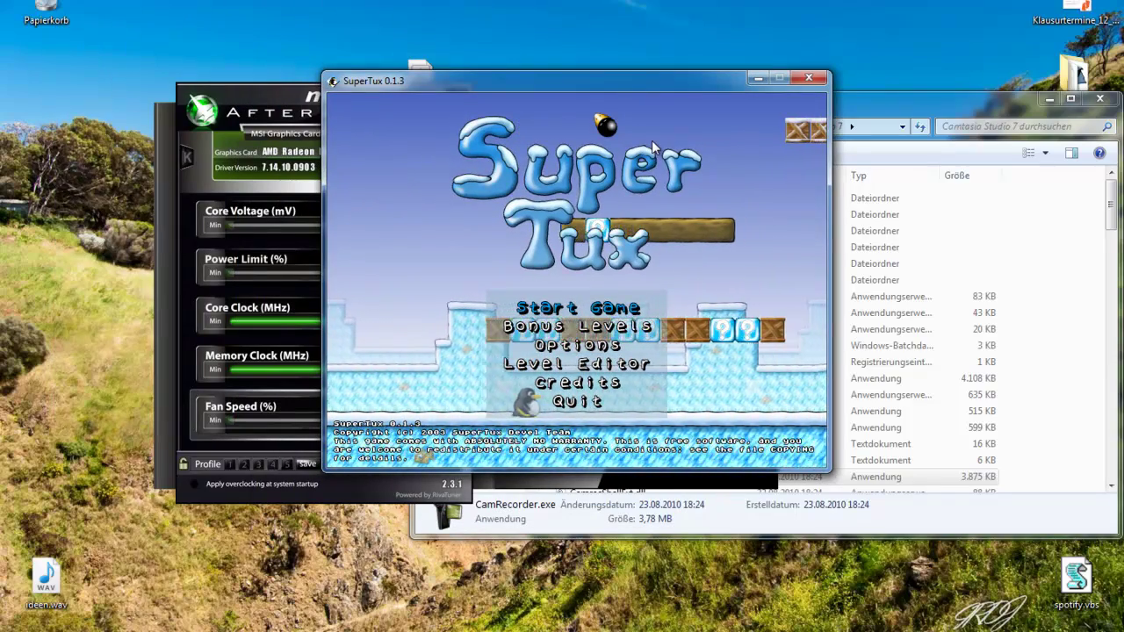
# - Start a new SuperTux game from its main menu and begin capturing the gameplay video
pyautogui.press('Return')
pyautogui.press('Return')
pyautogui.press('Return')
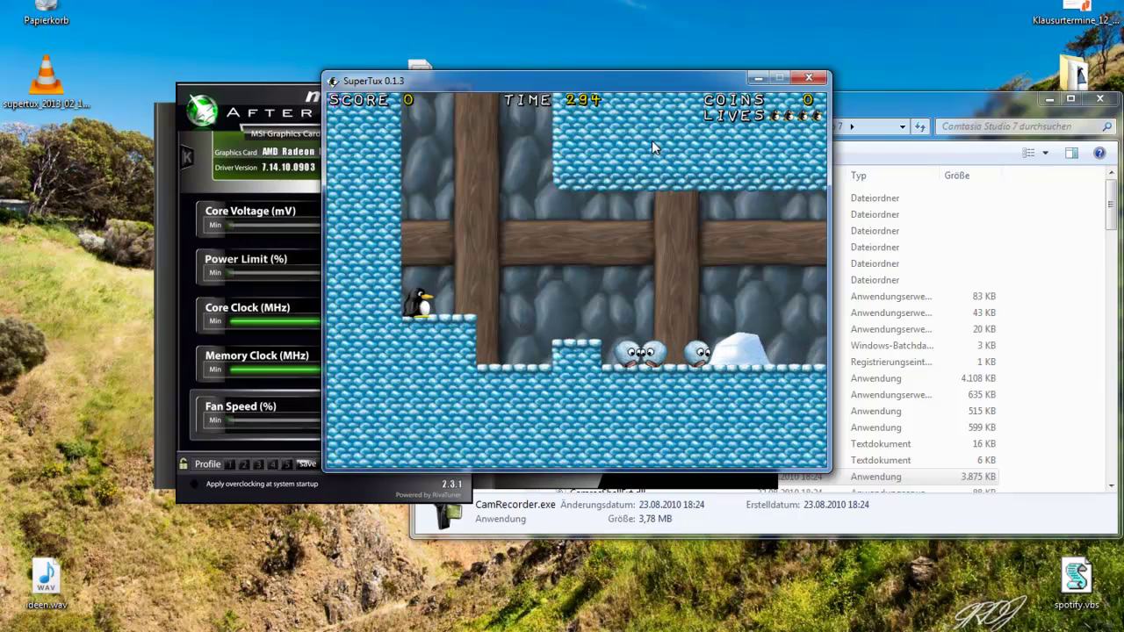
# - Run Tux forward through the cave, stomping the snowball enemies and landing on the bomb in the pit
pyautogui.press('Right')
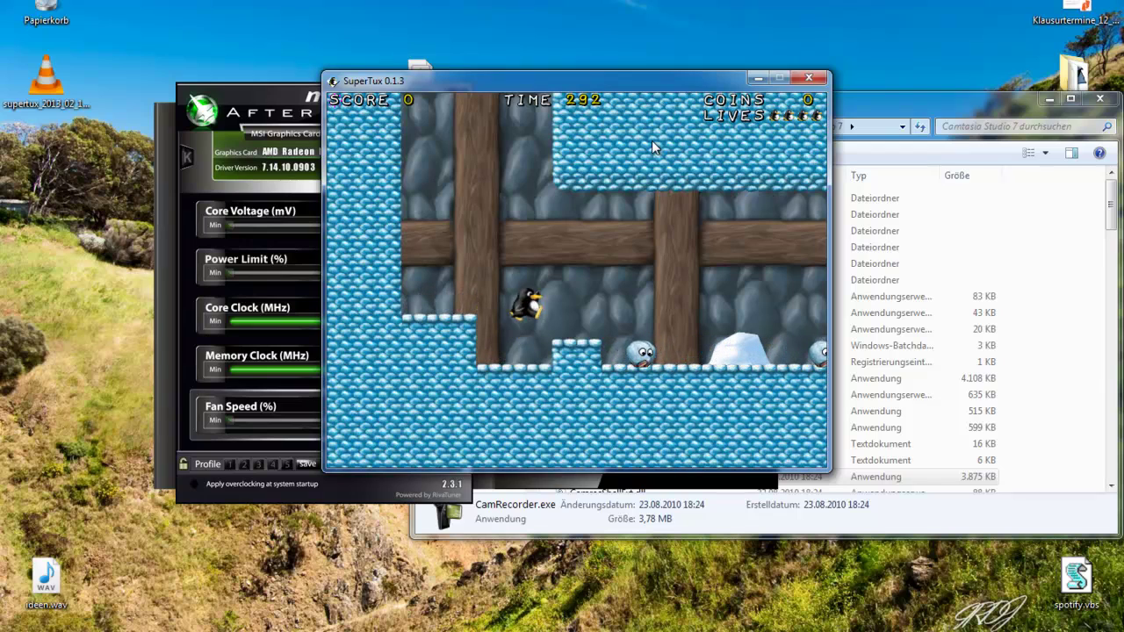
pyautogui.press('Right')
pyautogui.press('space')
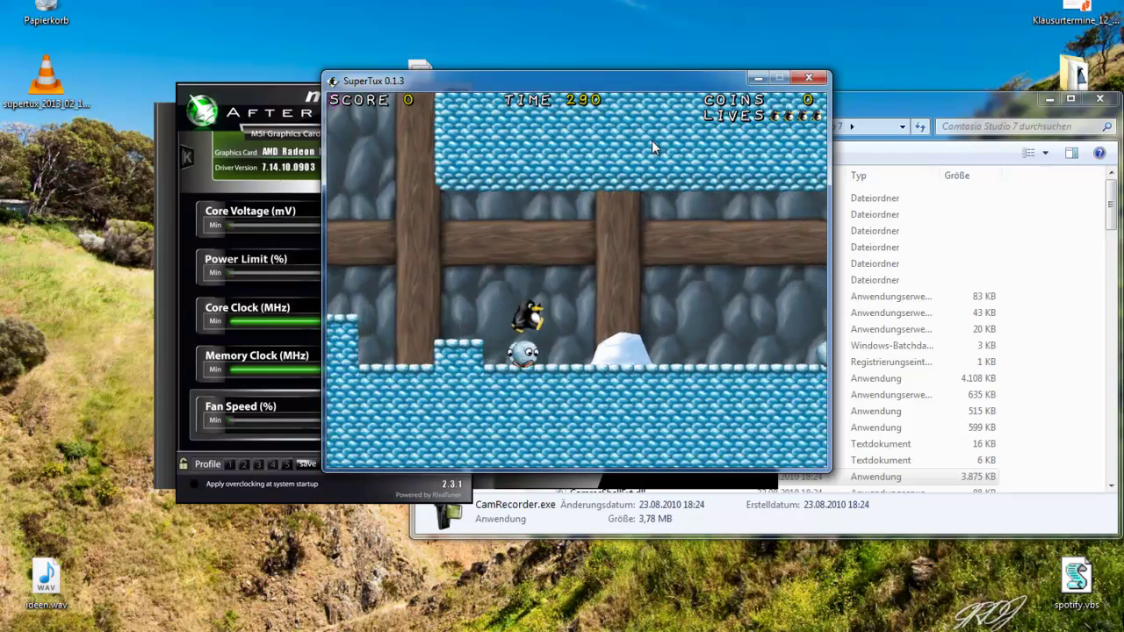
pyautogui.press('Right')
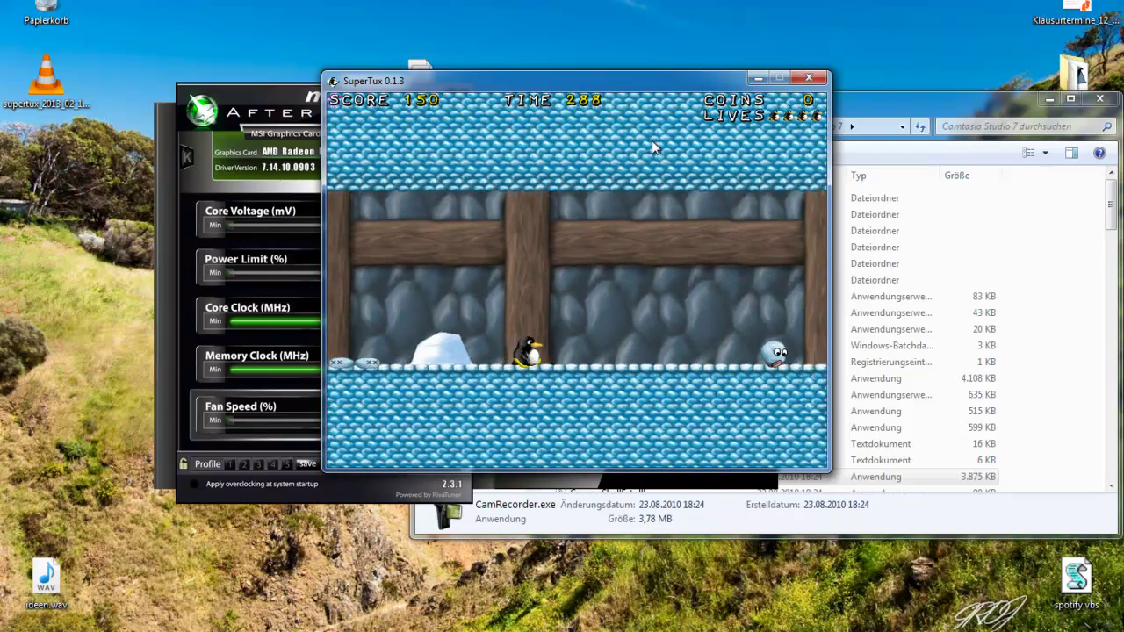
pyautogui.press('Right')
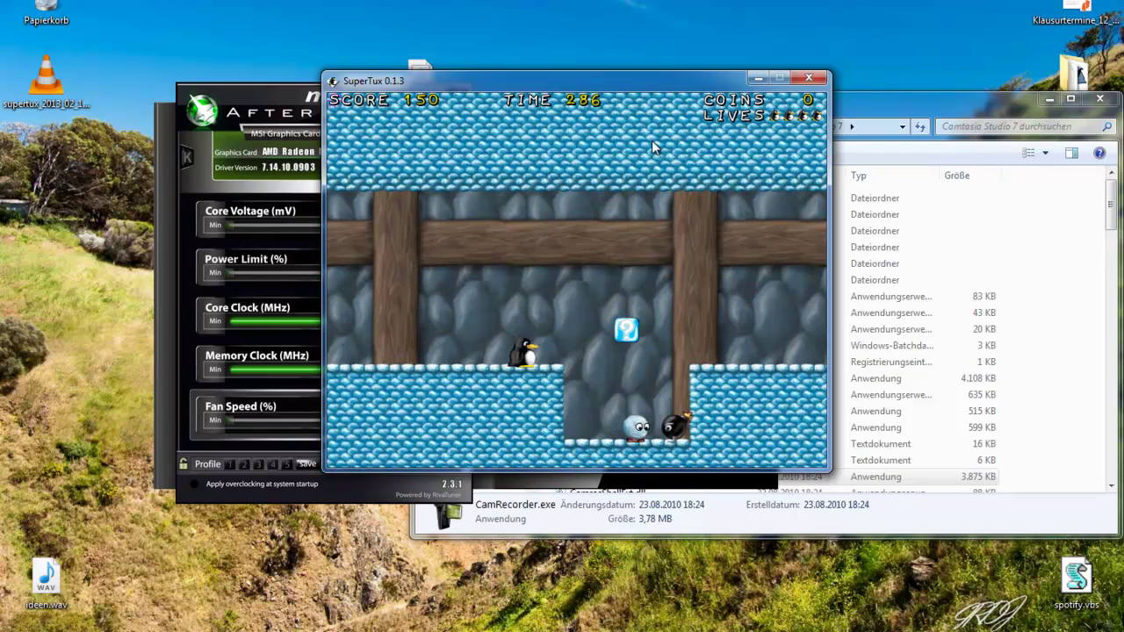
pyautogui.press('Right')
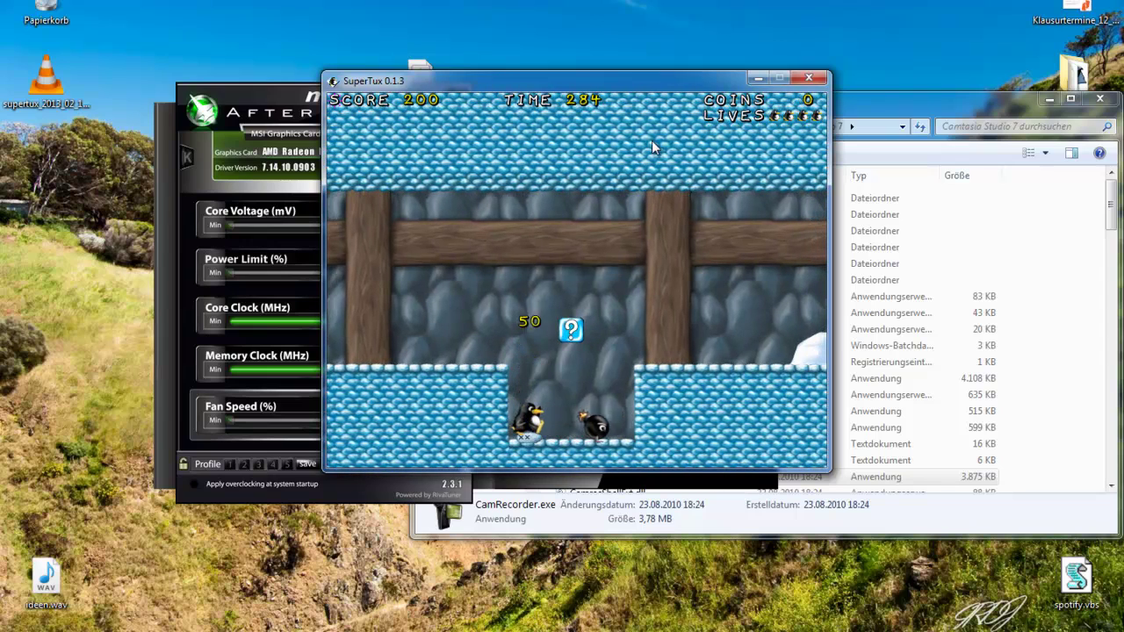
pyautogui.press('space')
pyautogui.press('Right')
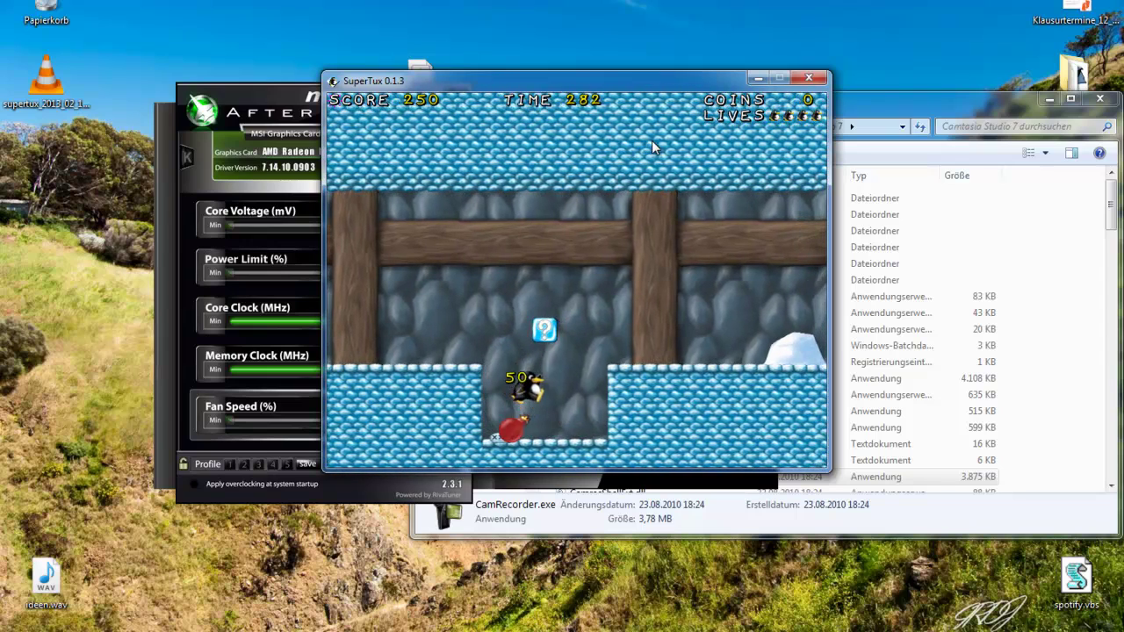
# - Jump Tux out of the pit, pass the ice mound and clear the ice block and spiky enemies beyond it
pyautogui.press('Left')
pyautogui.press('space')
pyautogui.press('Right')
pyautogui.press('space')
pyautogui.press('Right')
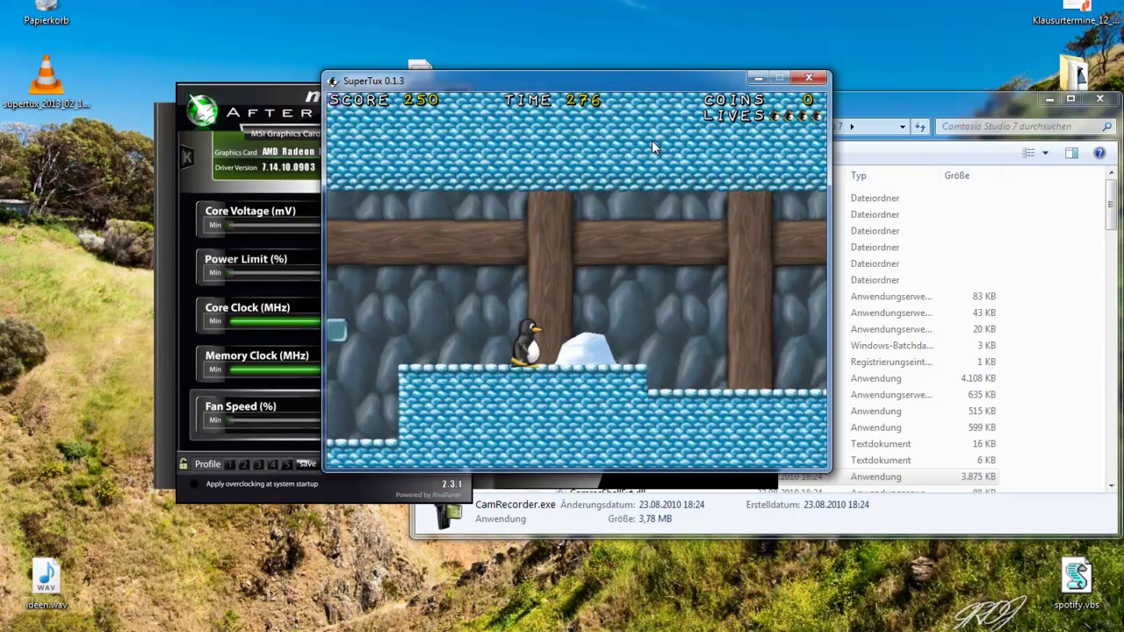
pyautogui.press('Right')
pyautogui.press('space')
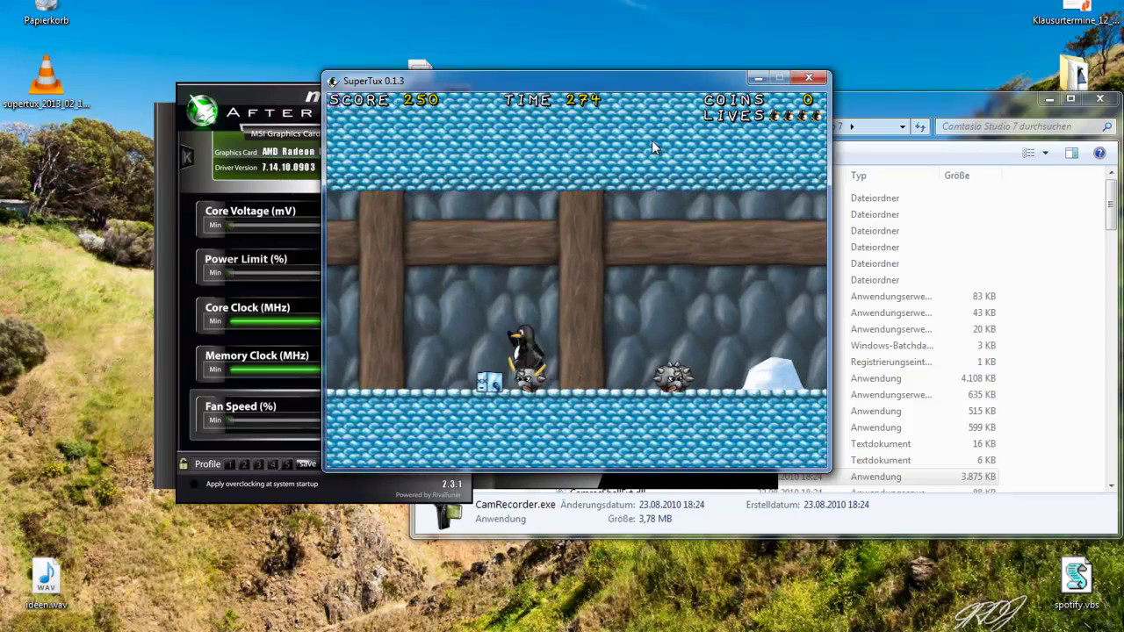
pyautogui.press('ctrl')
pyautogui.press('Left')
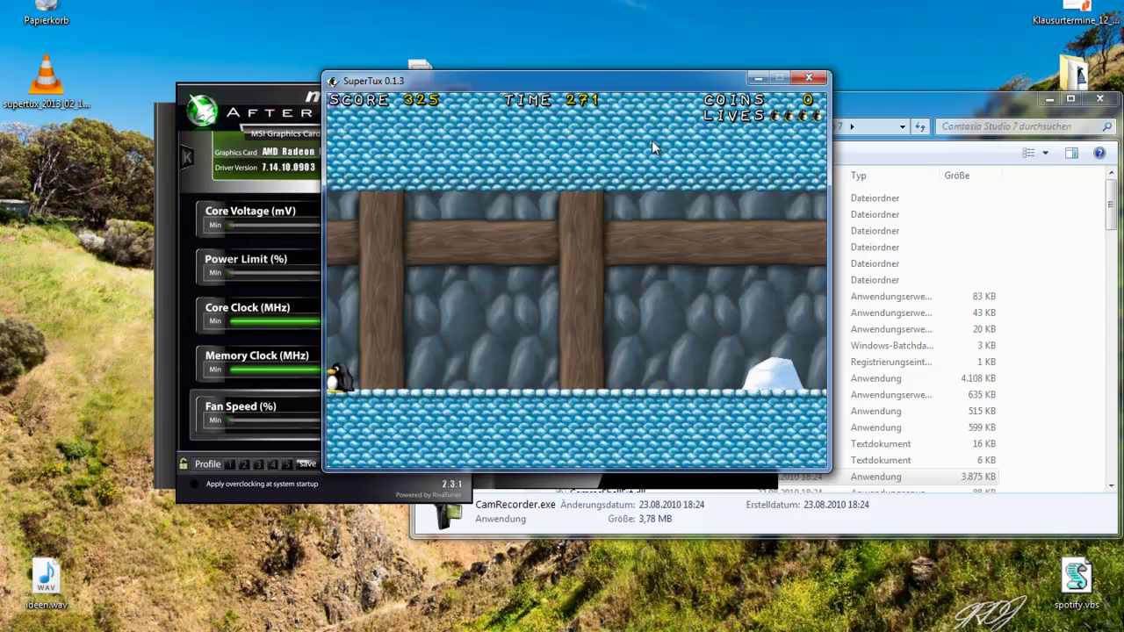
# - Pause the level, show the desktop and play back the recorded clip supertux_2013_02_11_10_44_35_857.avi
pyautogui.press('Escape')
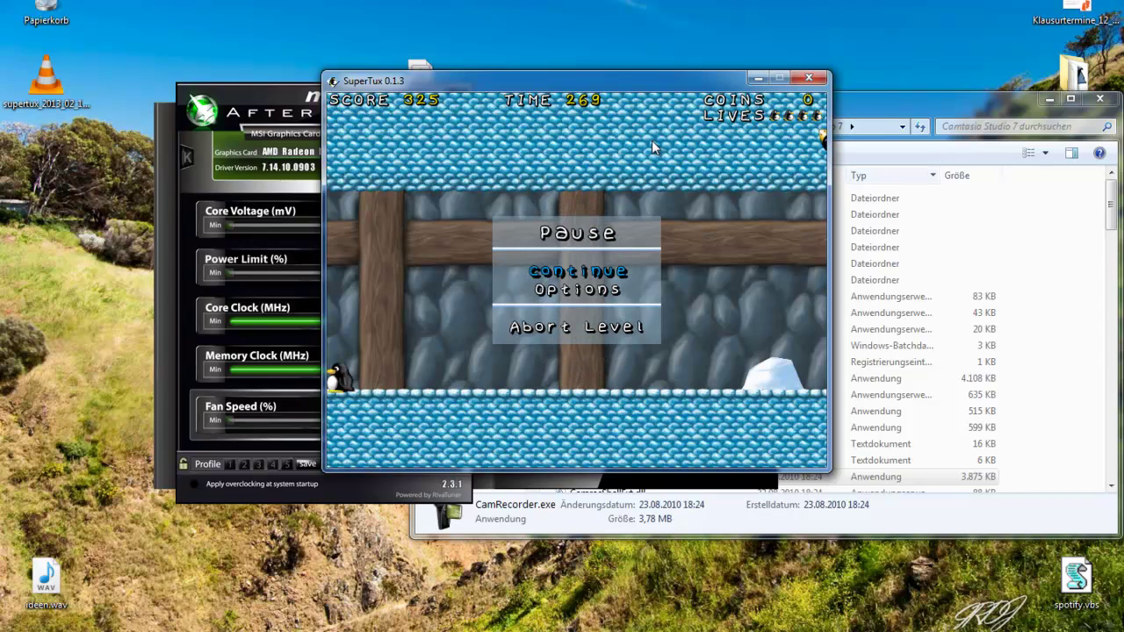
pyautogui.press('super+d')
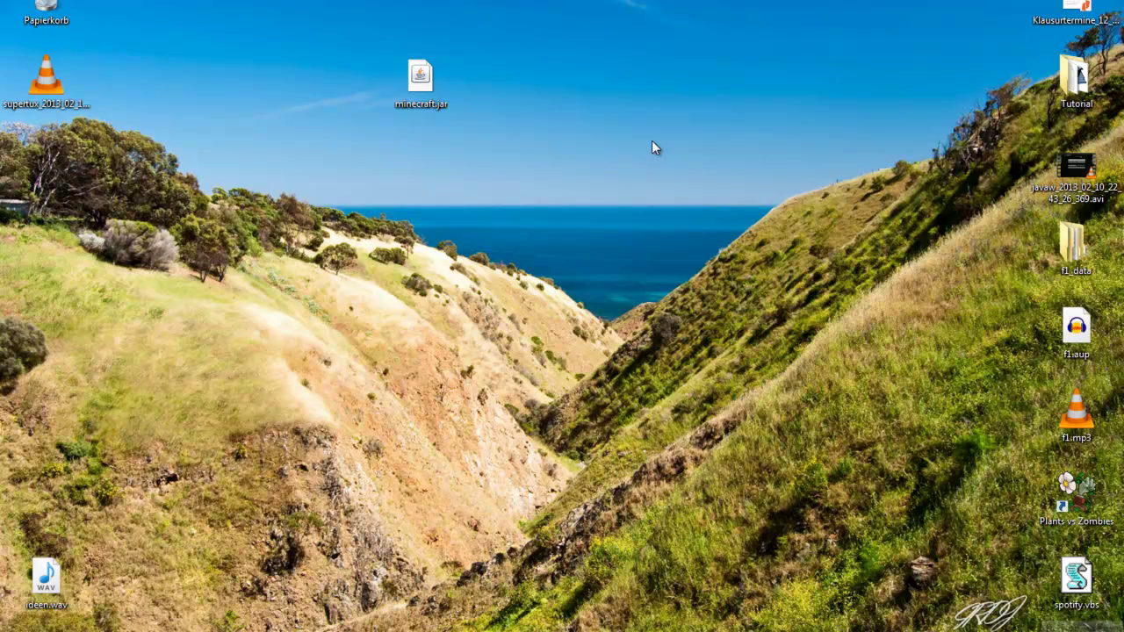
pyautogui.press('Left')
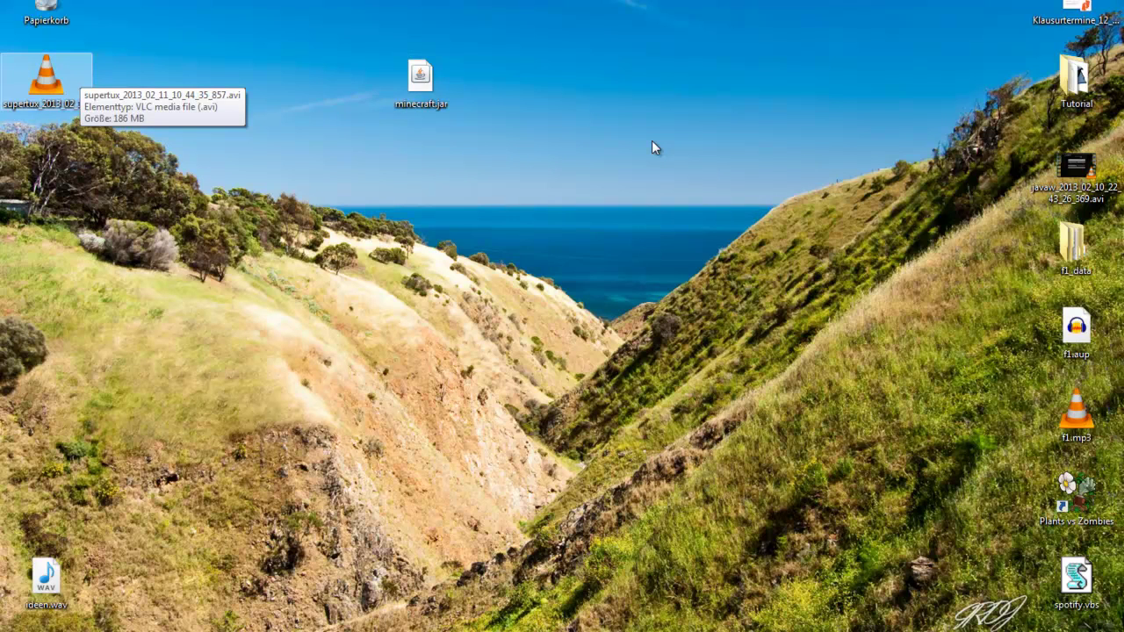
pyautogui.press('Return')
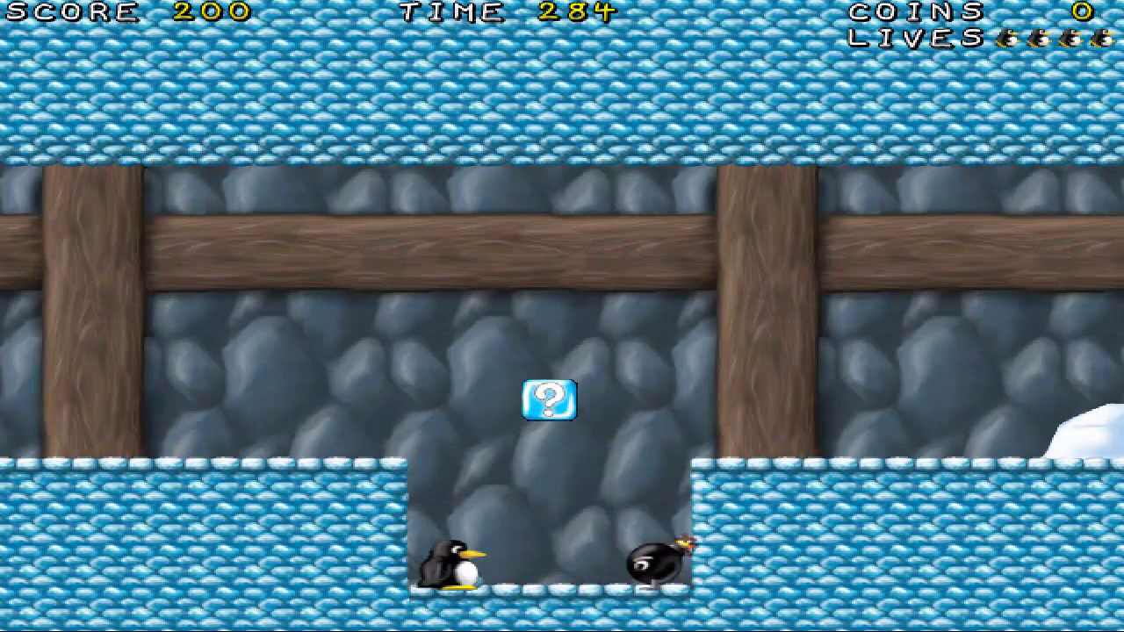
pyautogui.press('space')
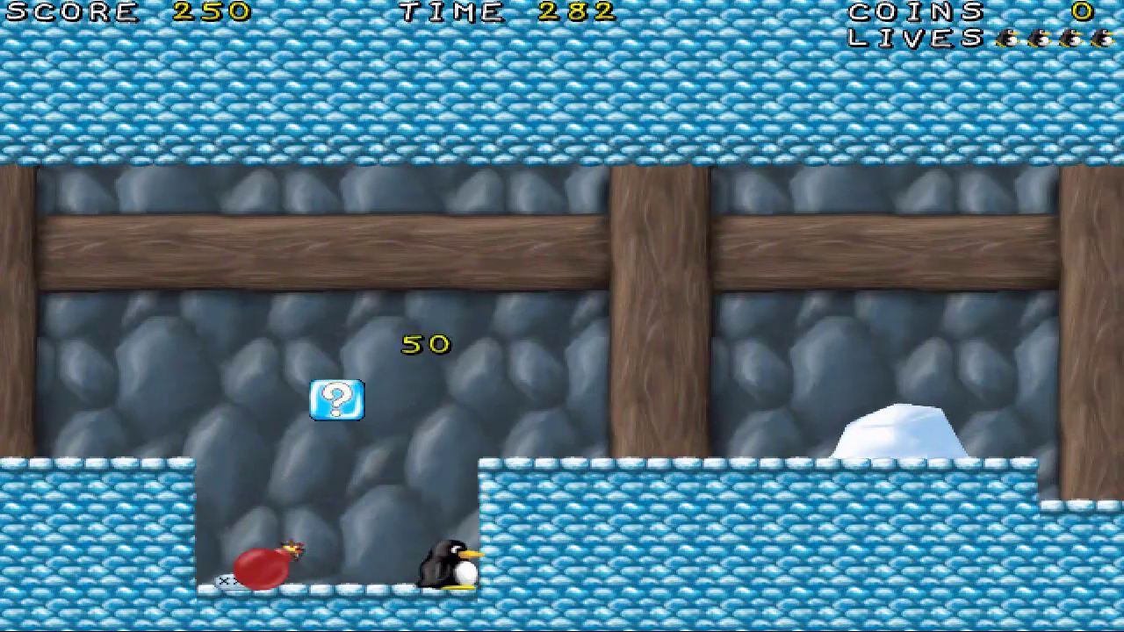
pyautogui.press('Left')
pyautogui.press('space')
pyautogui.press('space')
pyautogui.press('Right')
pyautogui.press('space')
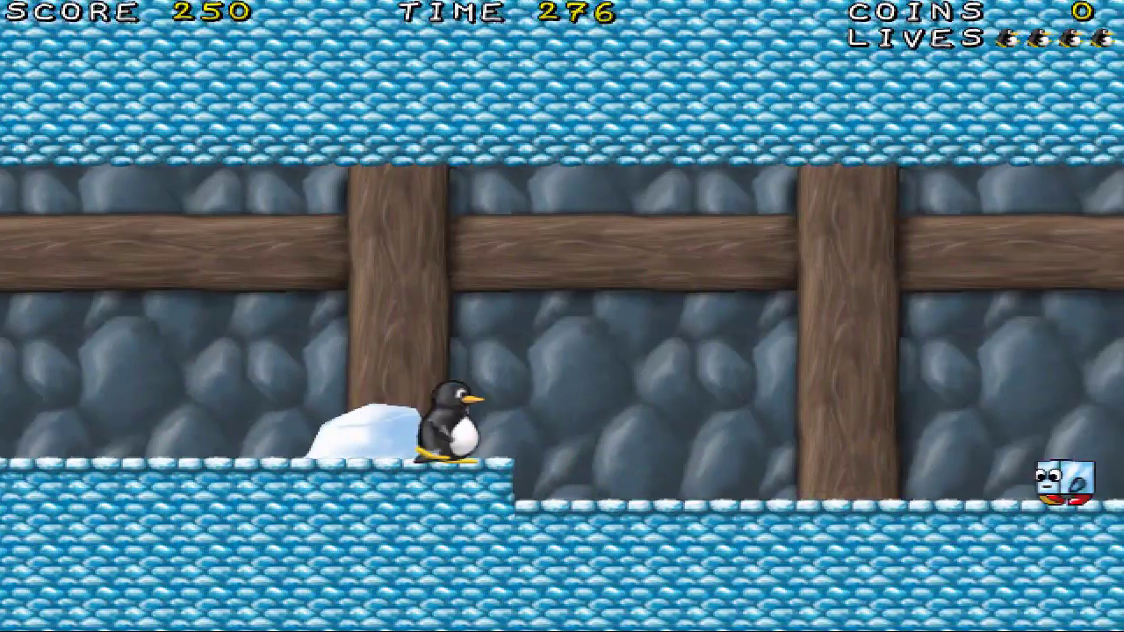
pyautogui.press('space')
pyautogui.press('Right')
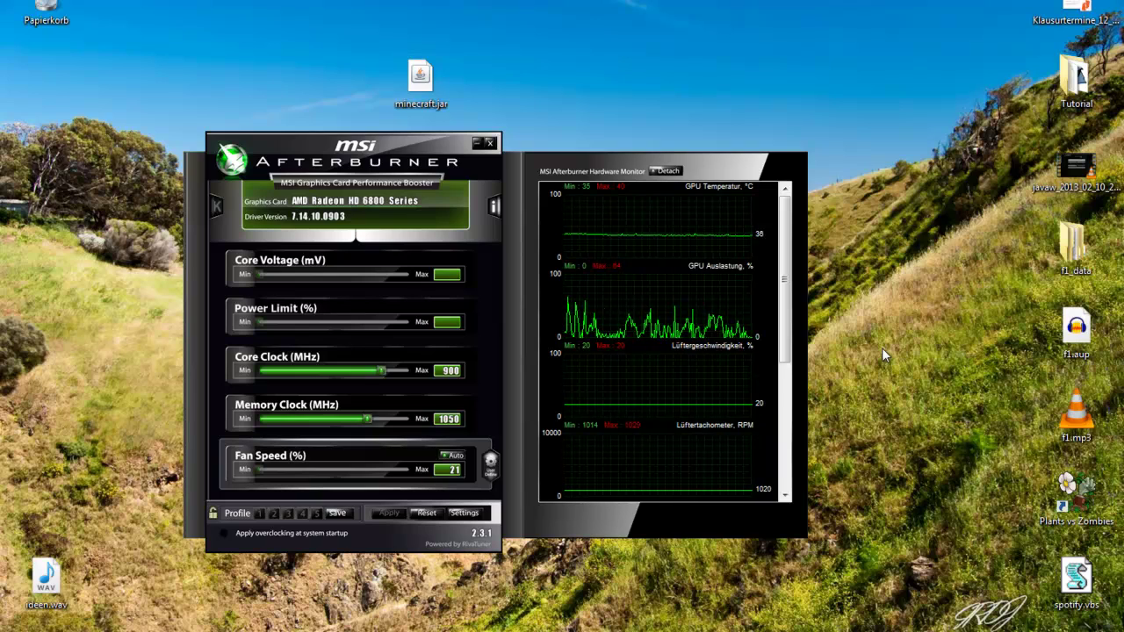
pyautogui.click(334, 630)
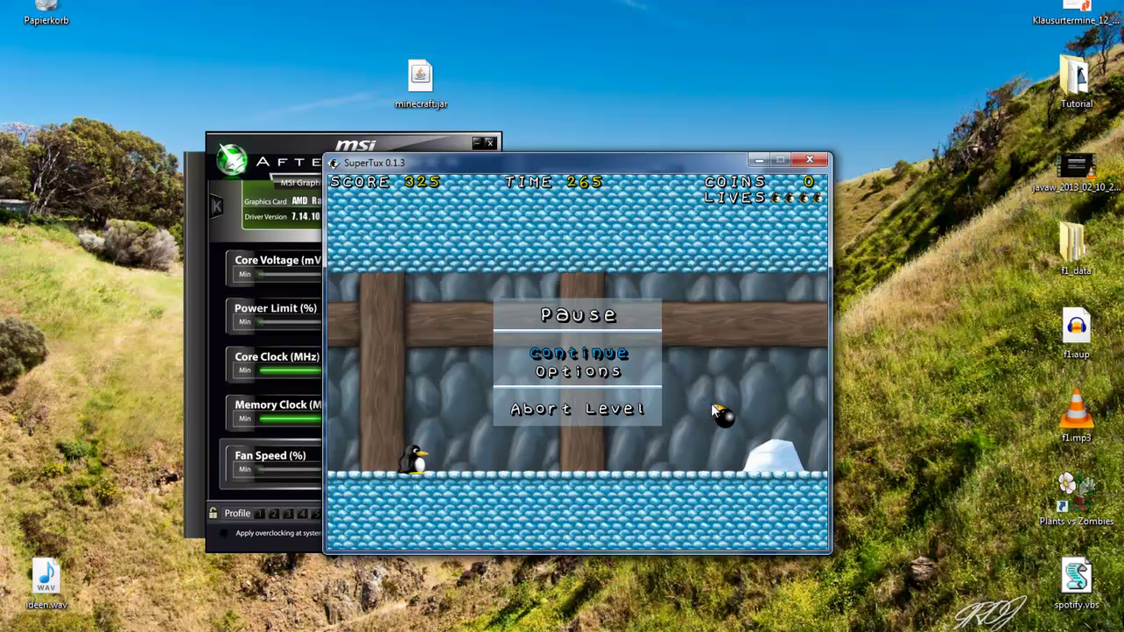
pyautogui.moveTo(759, 479); pyautogui.dragTo(771, 520)
pyautogui.moveTo(780, 527); pyautogui.dragTo(639, 246)
pyautogui.click(286, 163)
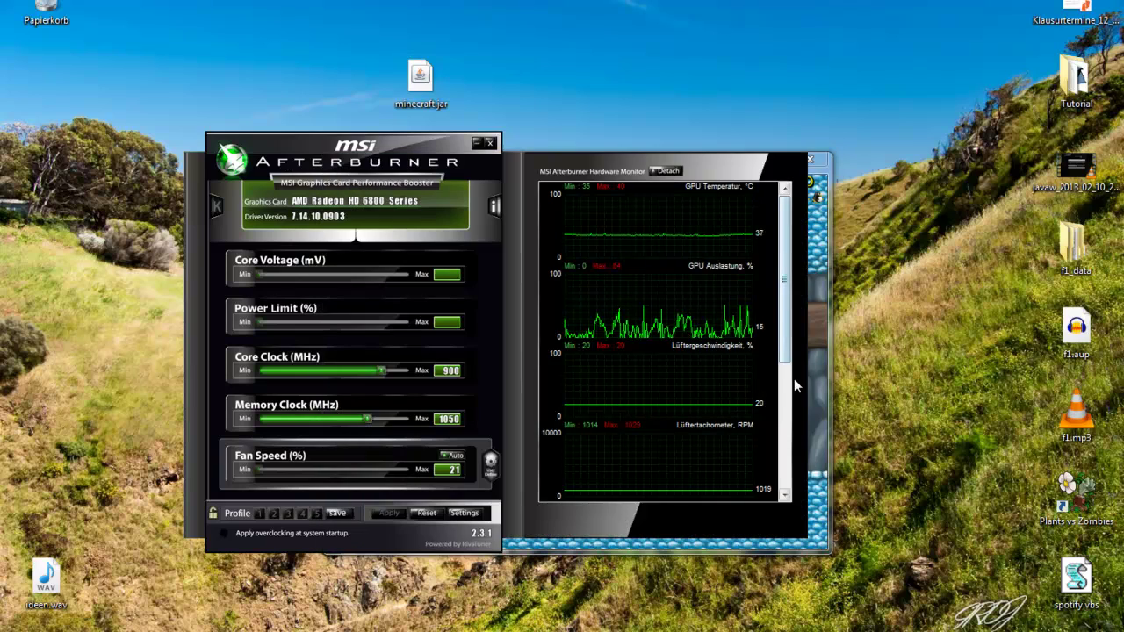
pyautogui.click(814, 400)
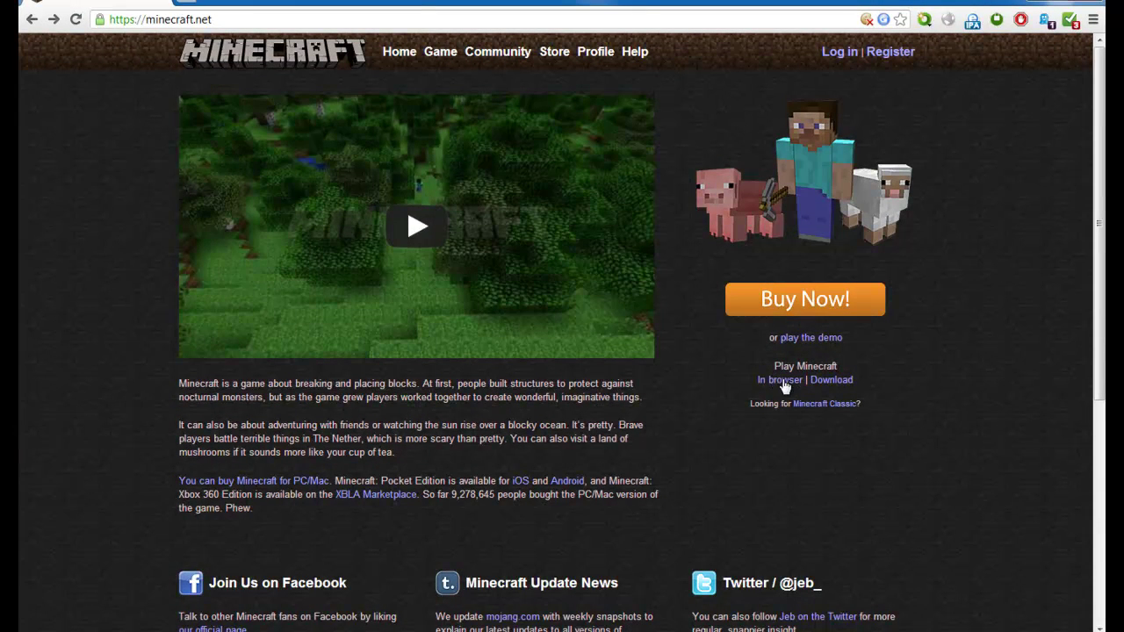
# - Open the download page on minecraft.net and show the downloads for all platforms
pyautogui.click(826, 380)
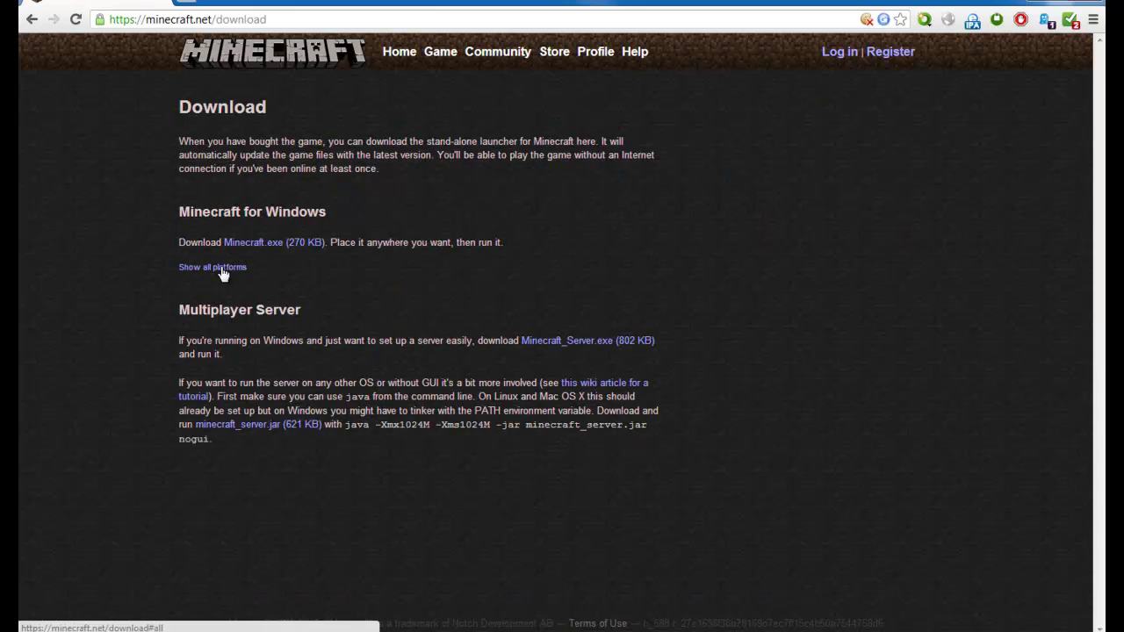
pyautogui.click(223, 268)
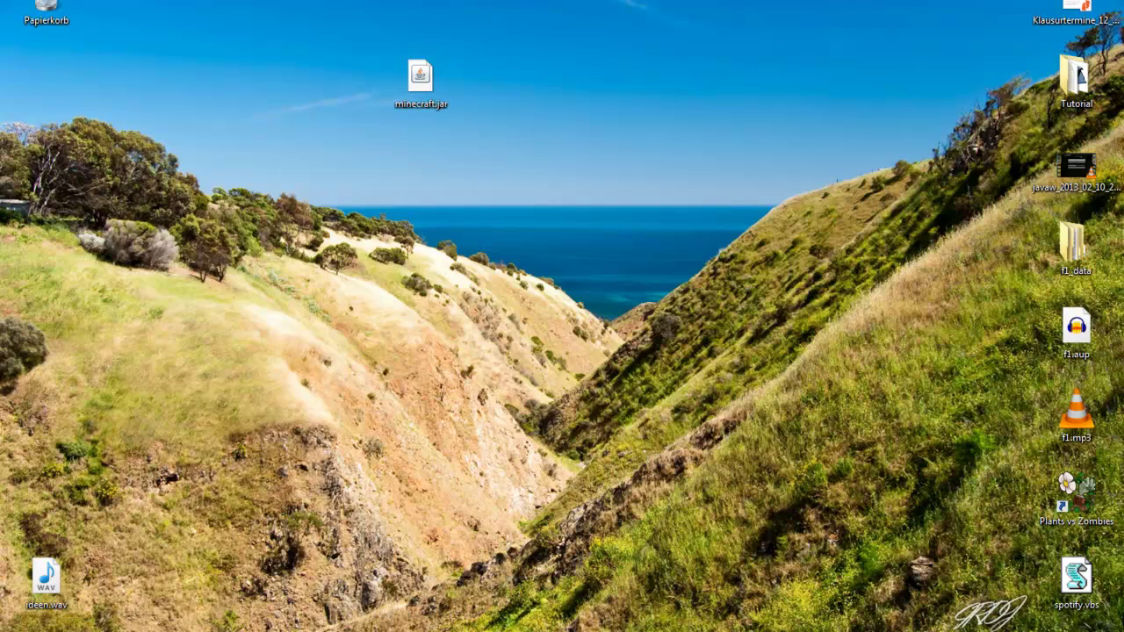
pyautogui.click(307, 629)
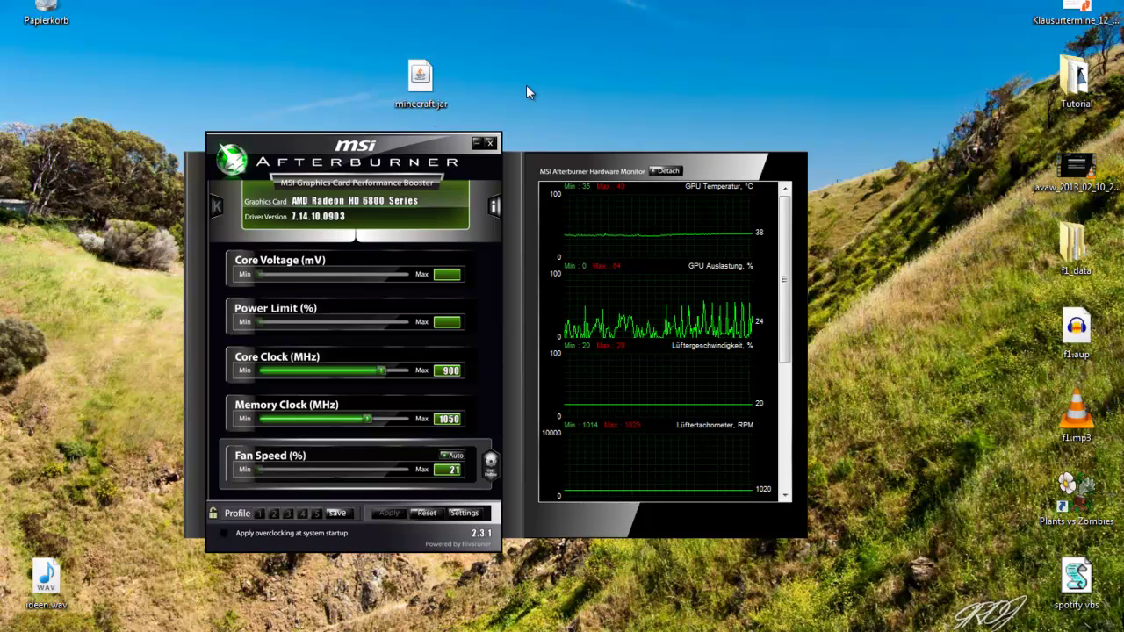
pyautogui.click(464, 513)
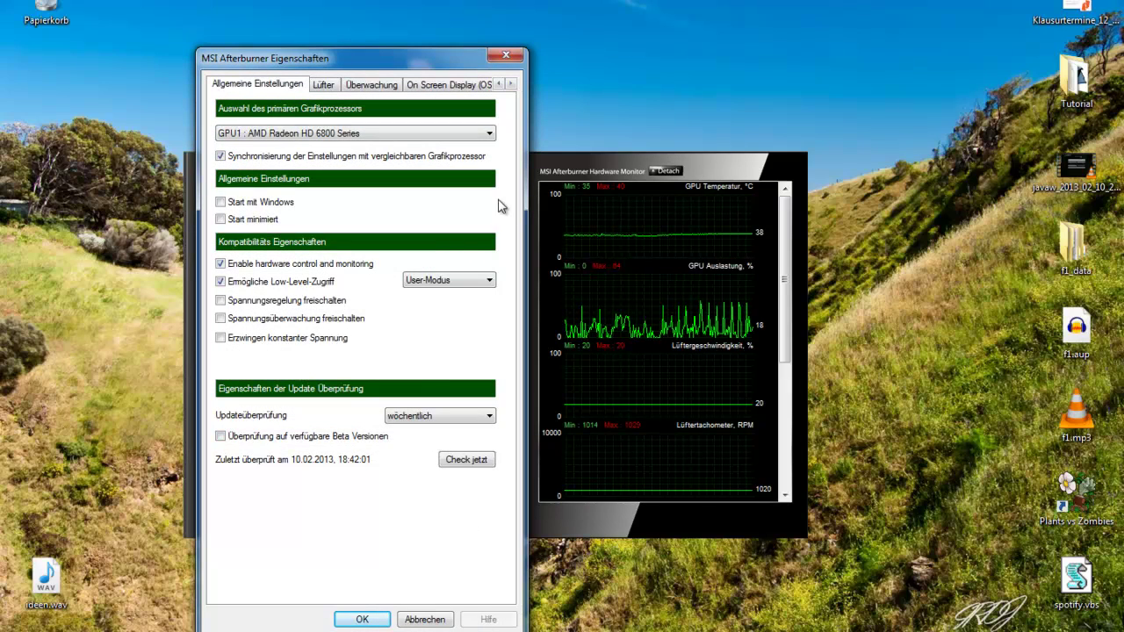
pyautogui.press('Escape')
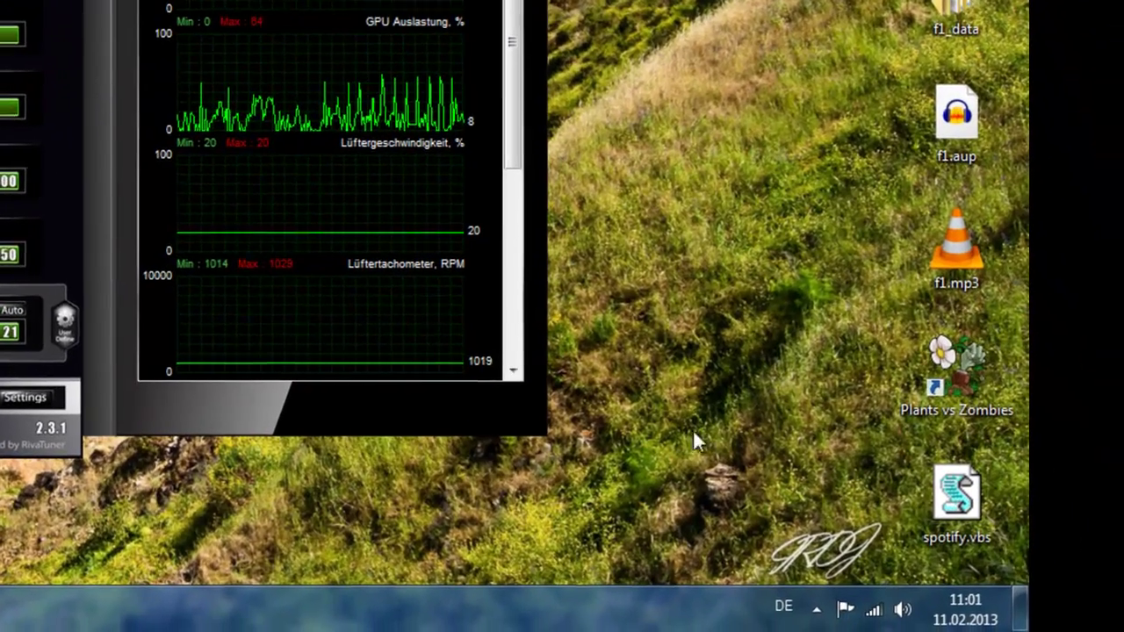
# - Open the RivaTuner Statistics Server window and look through its list of application profiles
pyautogui.click(816, 609)
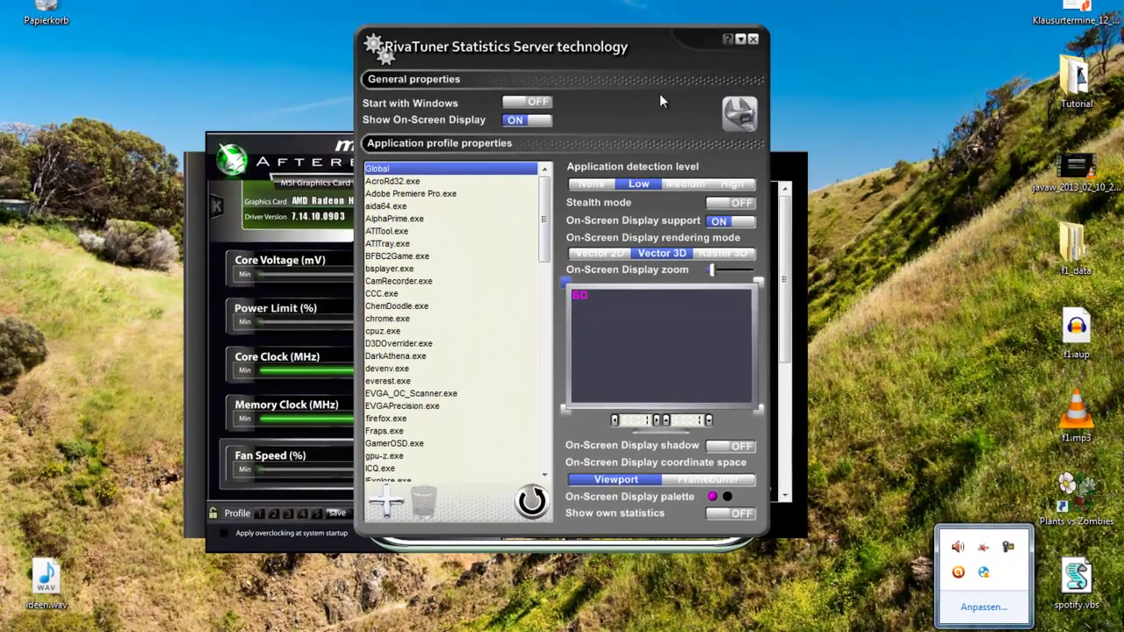
pyautogui.click(660, 90)
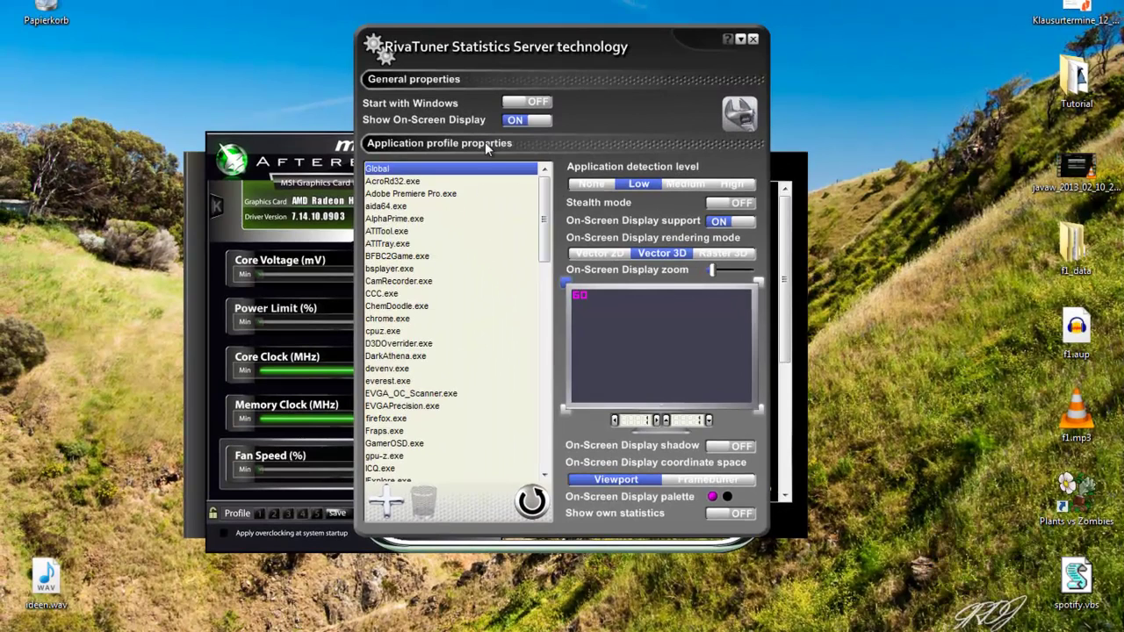
pyautogui.moveTo(538, 209); pyautogui.dragTo(544, 441)
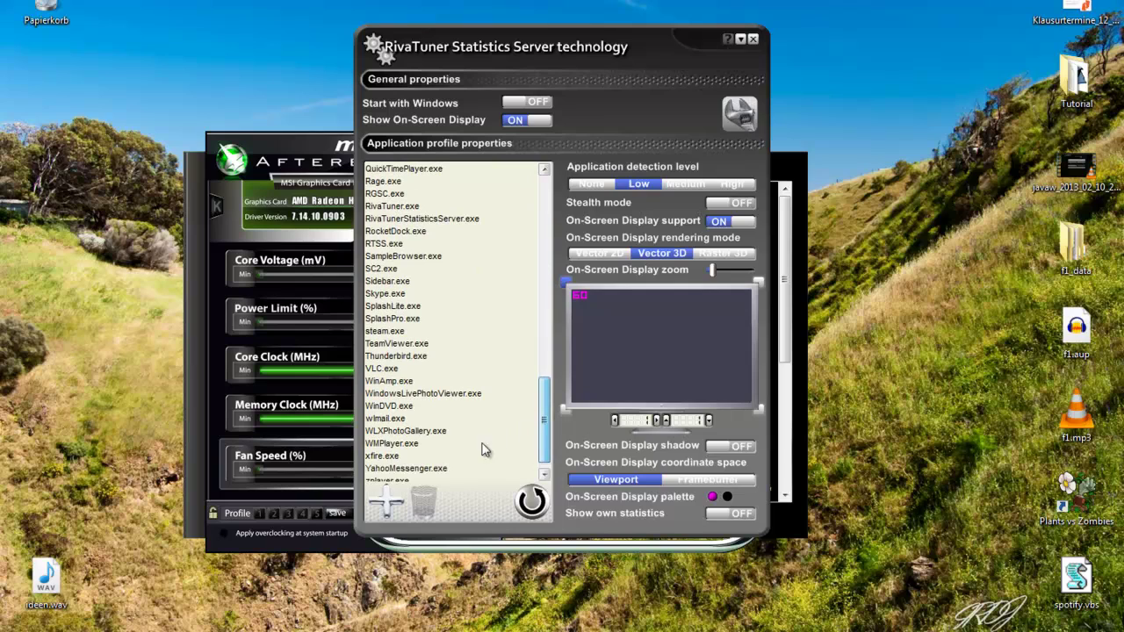
# - Browse for a new application profile to javaw.exe in Programme (x86)\Java\jre7\bin and cancel the file selection
pyautogui.click(389, 501)
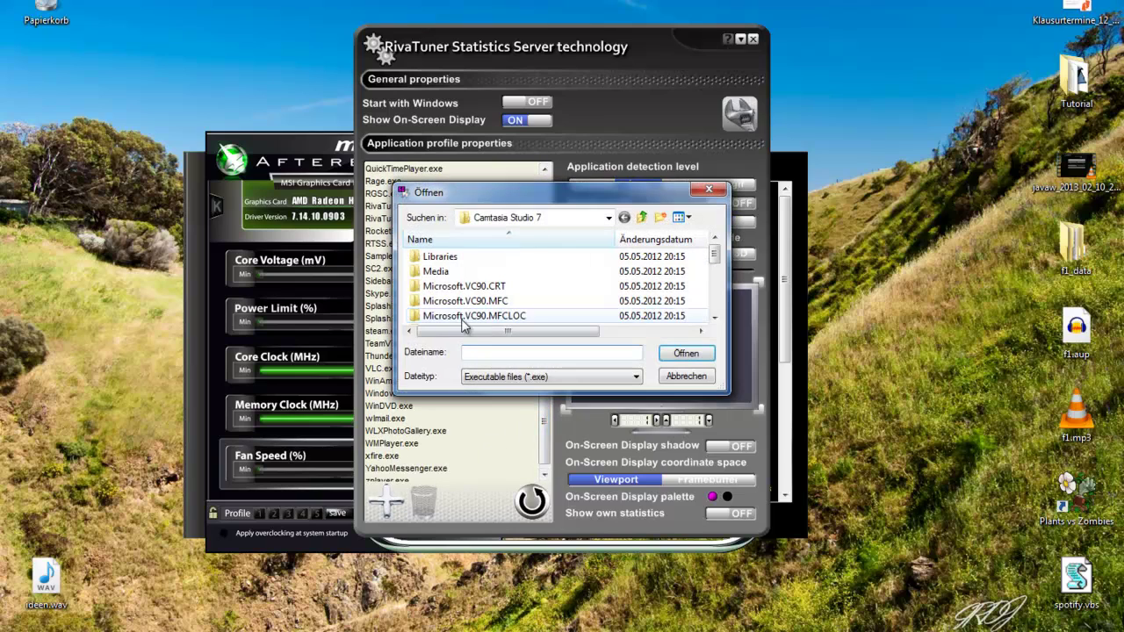
pyautogui.click(643, 217)
pyautogui.doubleClick(642, 218)
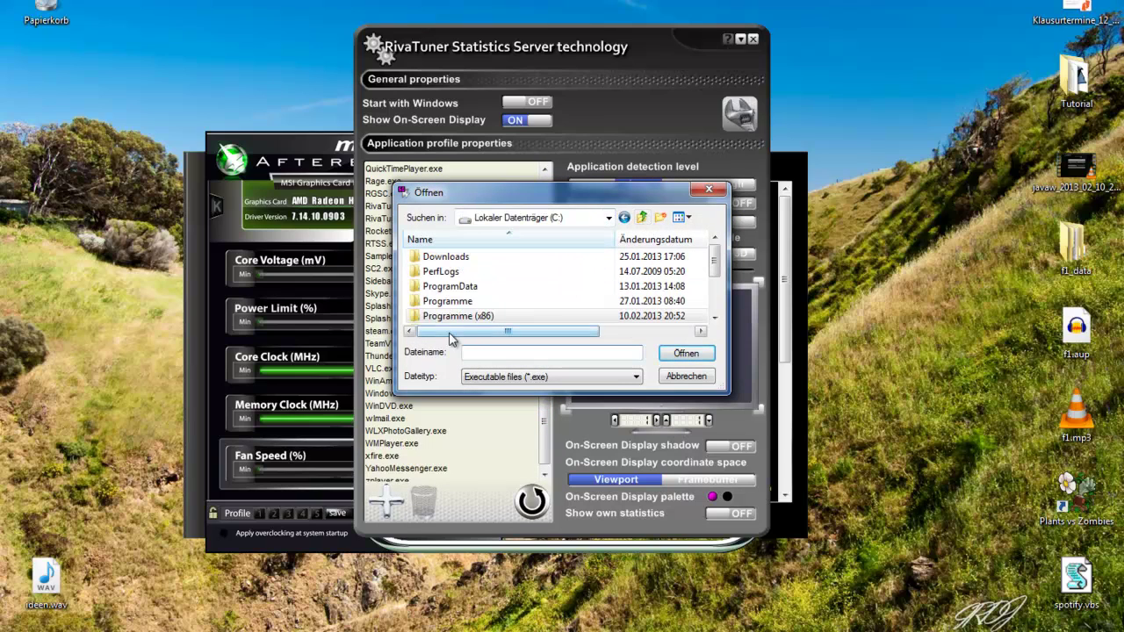
pyautogui.doubleClick(456, 316)
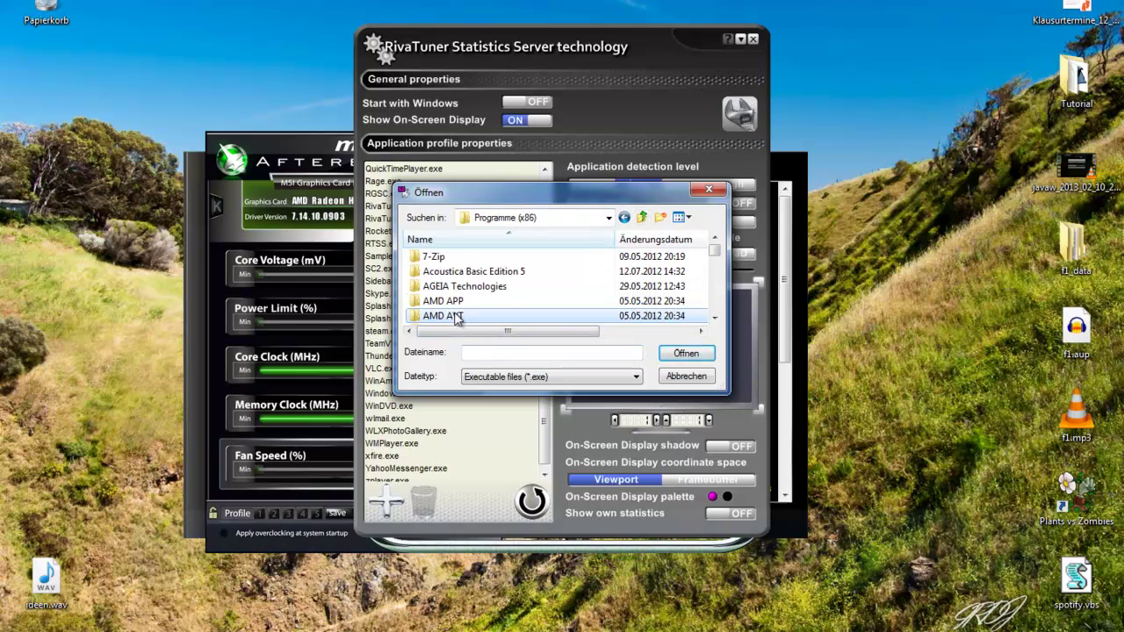
pyautogui.press('j')
pyautogui.press('Return')
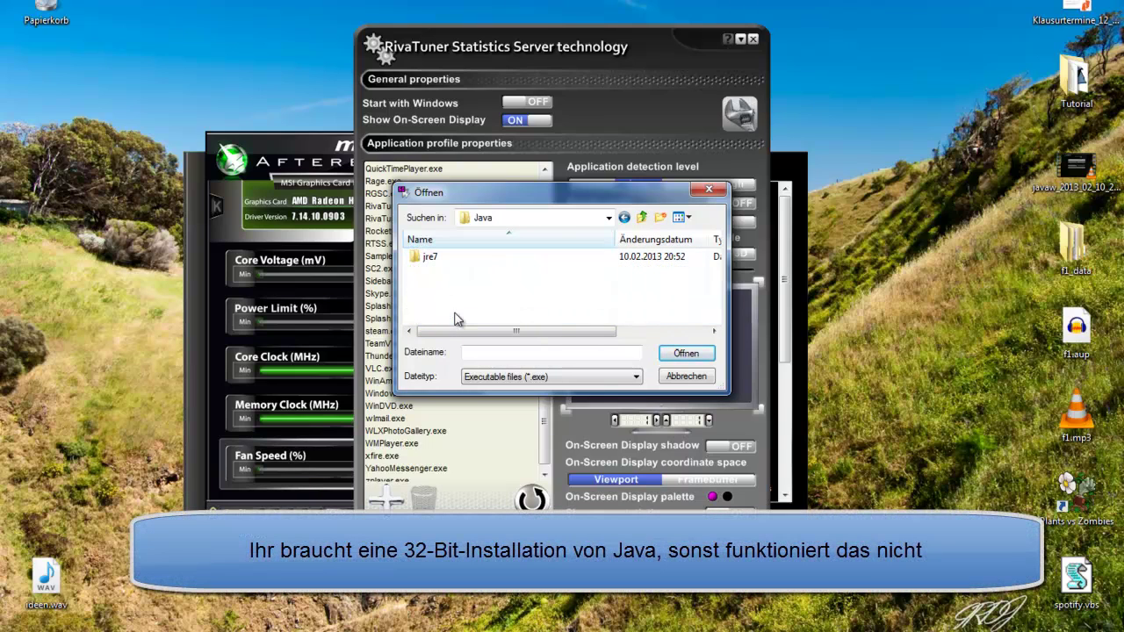
pyautogui.doubleClick(428, 258)
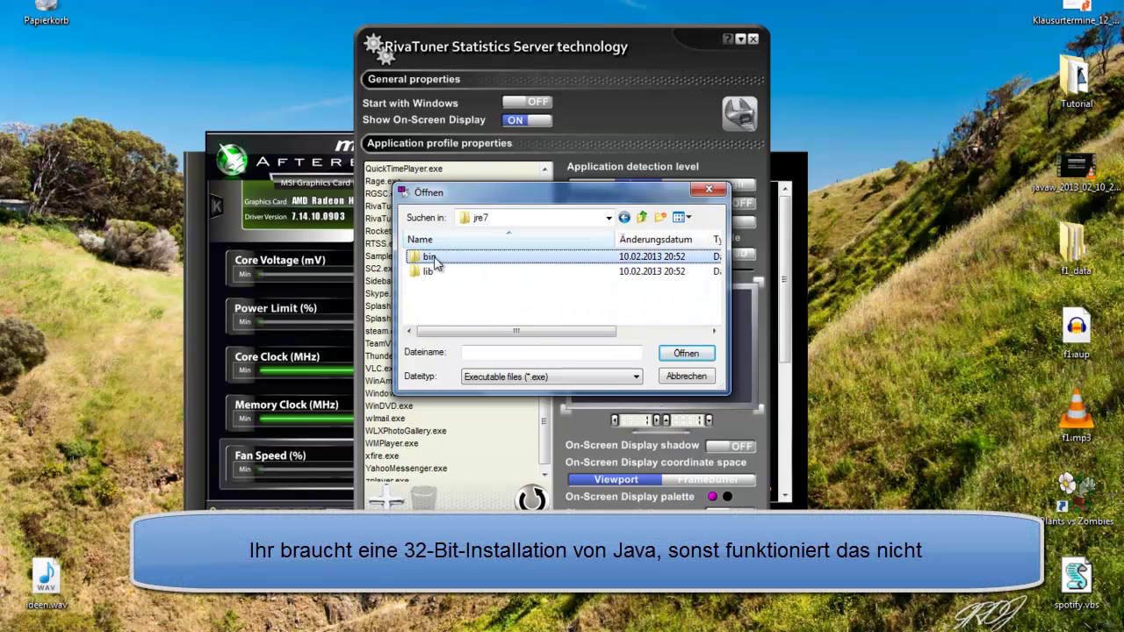
pyautogui.doubleClick(434, 260)
pyautogui.click(446, 318)
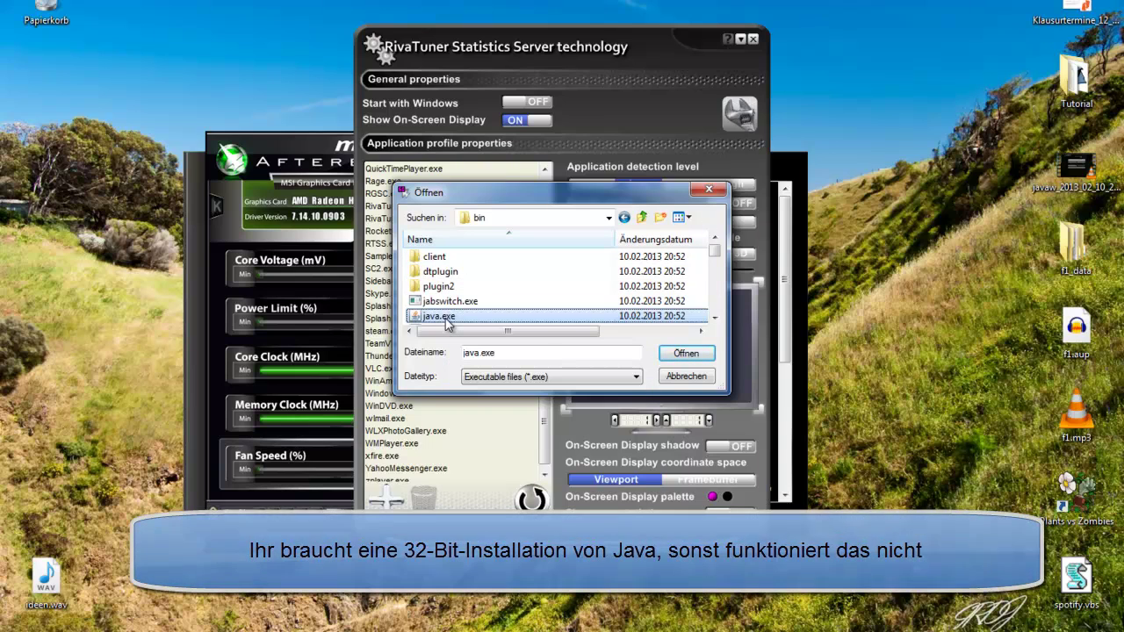
pyautogui.scroll(-1, 445, 322)
pyautogui.click(468, 320)
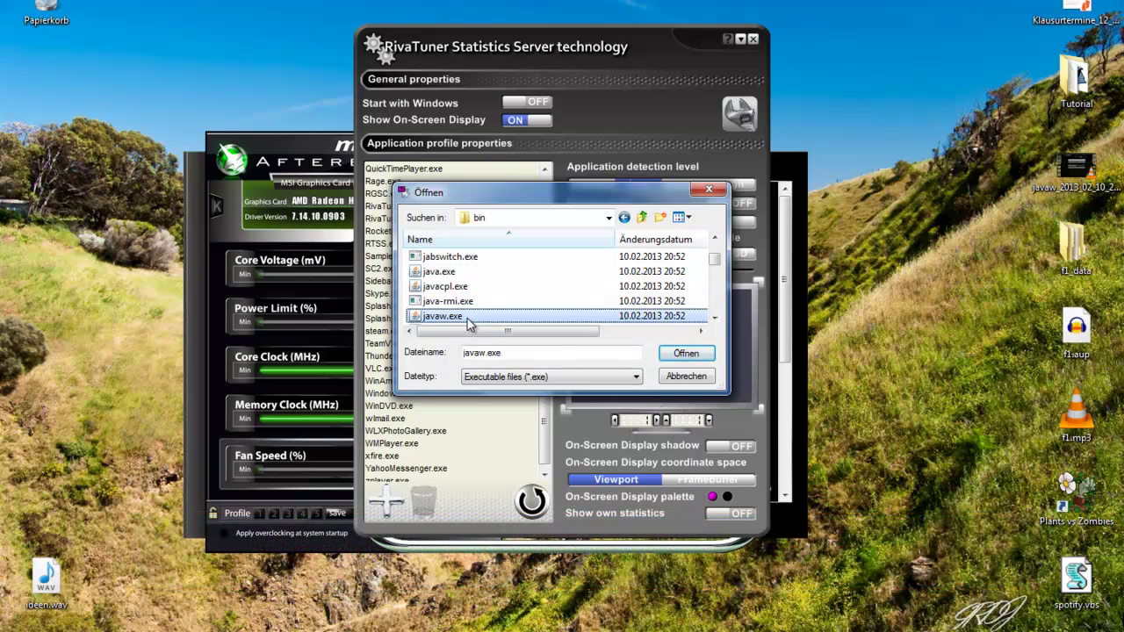
pyautogui.click(689, 378)
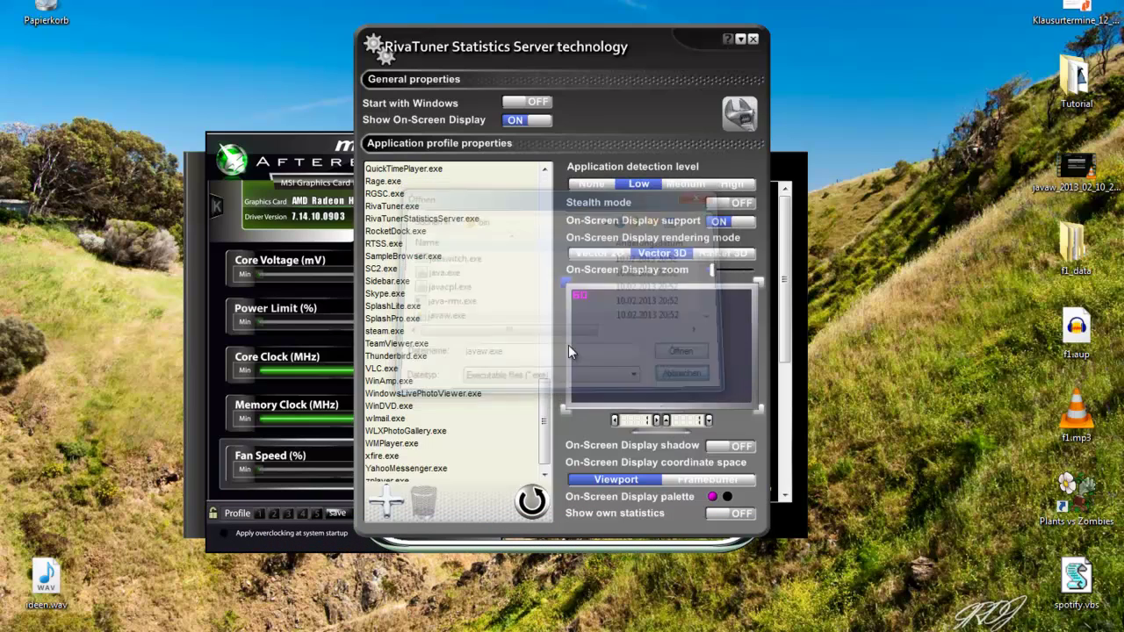
# - Select the existing javaw.exe profile, review its detection and On-Screen Display settings and dismiss the RivaTuner window
pyautogui.moveTo(557, 417); pyautogui.dragTo(563, 245)
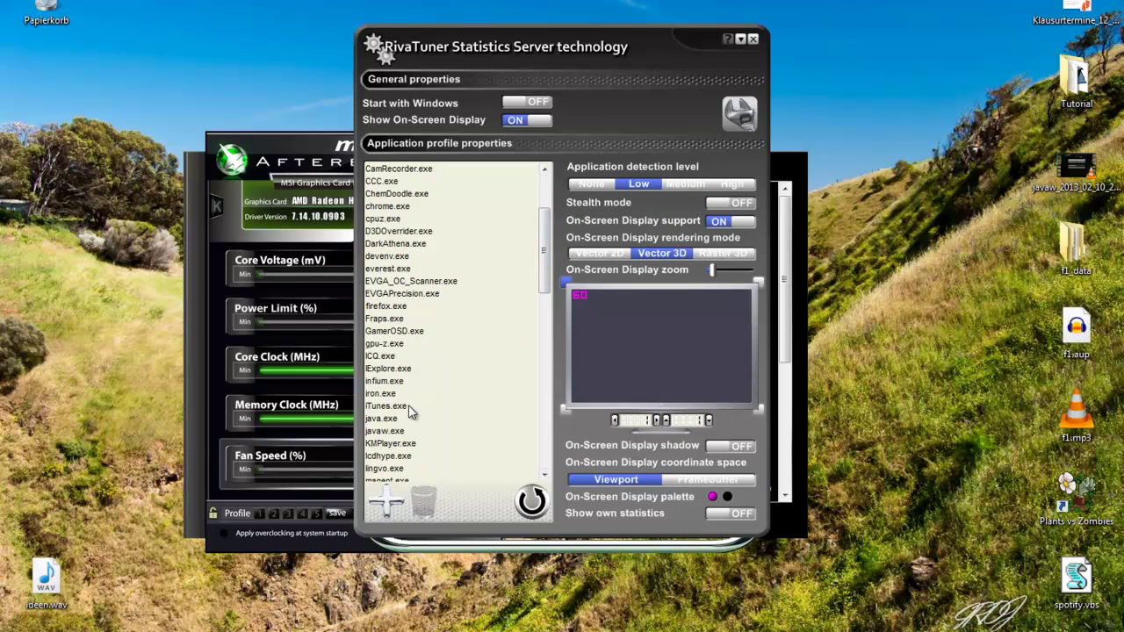
pyautogui.click(395, 432)
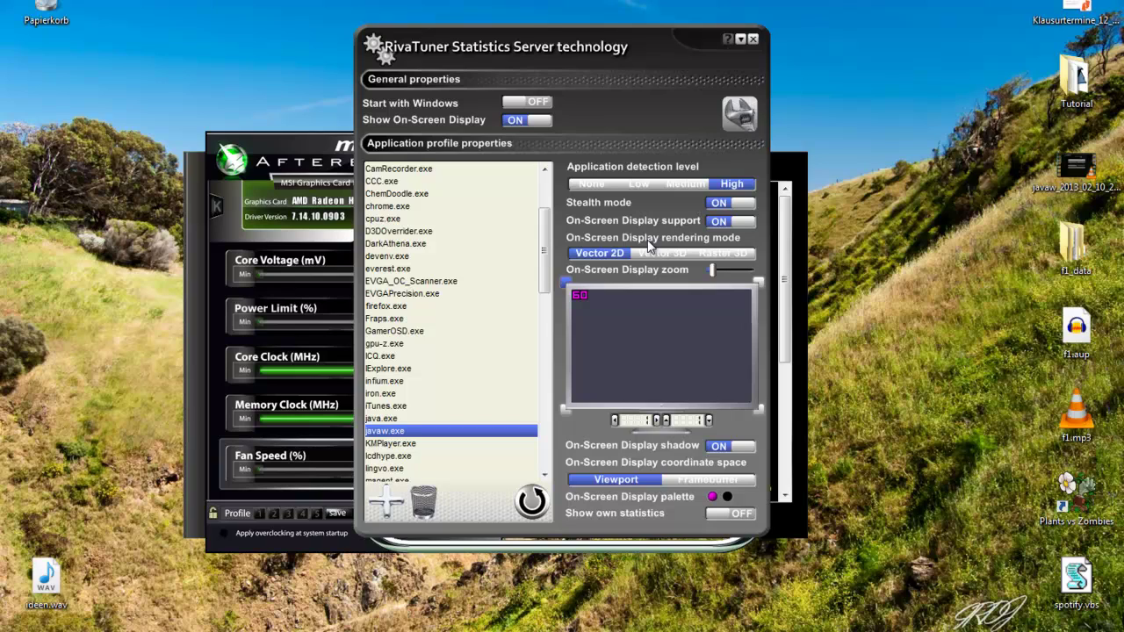
pyautogui.click(745, 38)
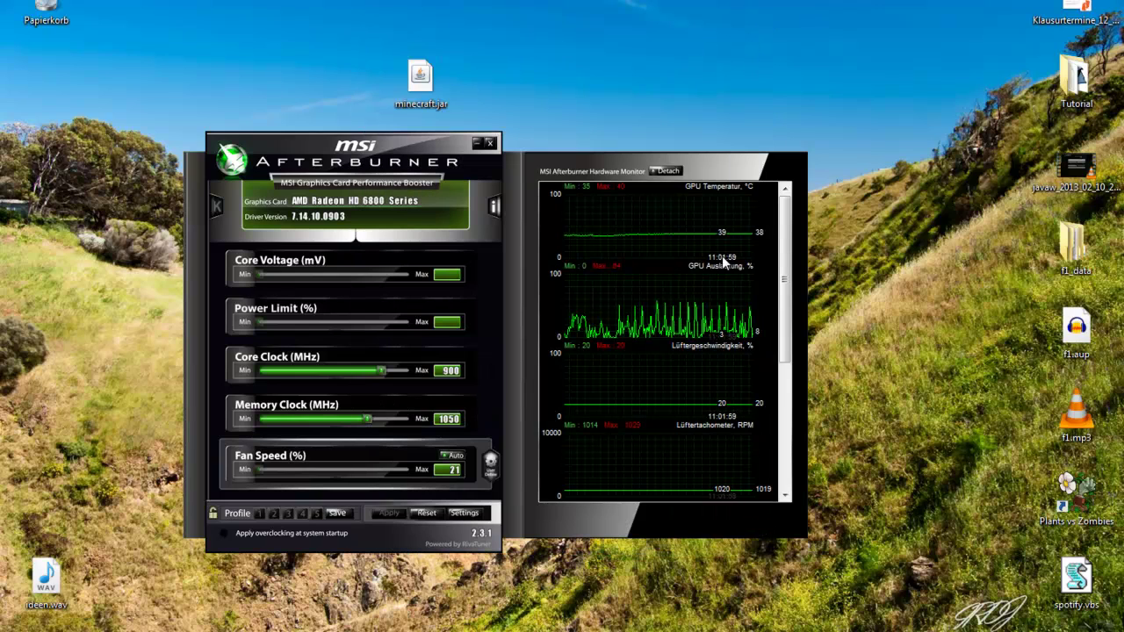
pyautogui.moveTo(722, 256)
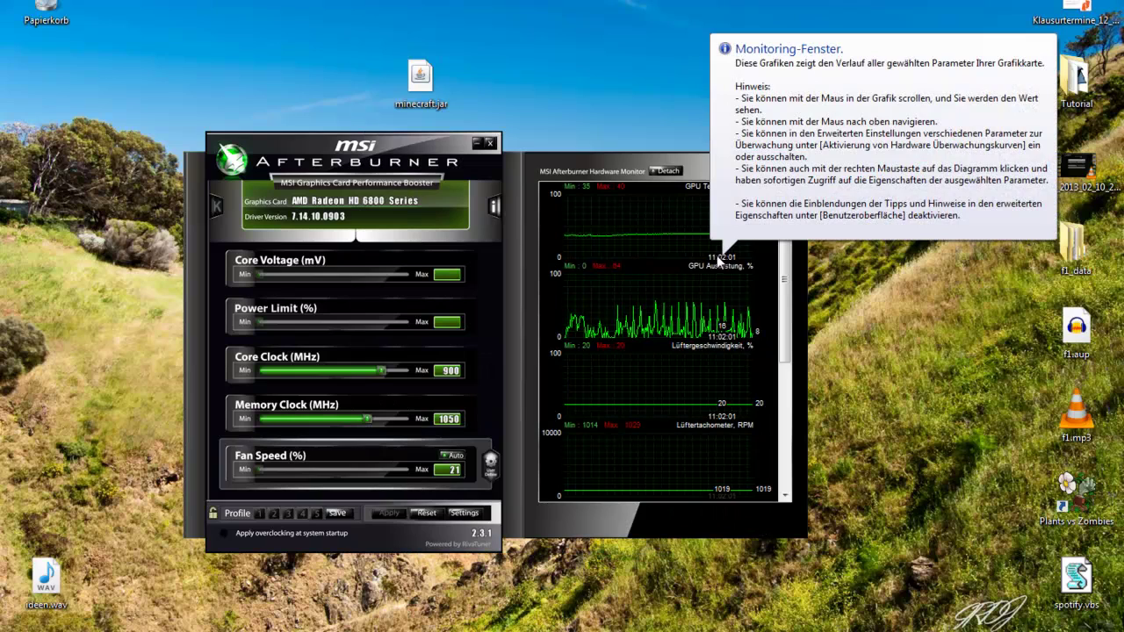